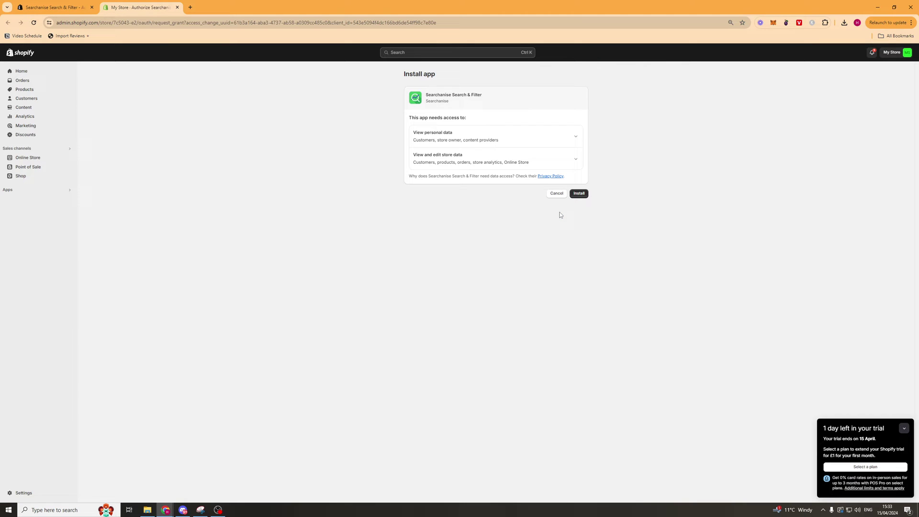
- Approve installing Searchanise Search & Filter after reviewing the requested permissions
click(584, 195)
- Collapse the trial reminder and step through the introductory tour slides
click(905, 428)
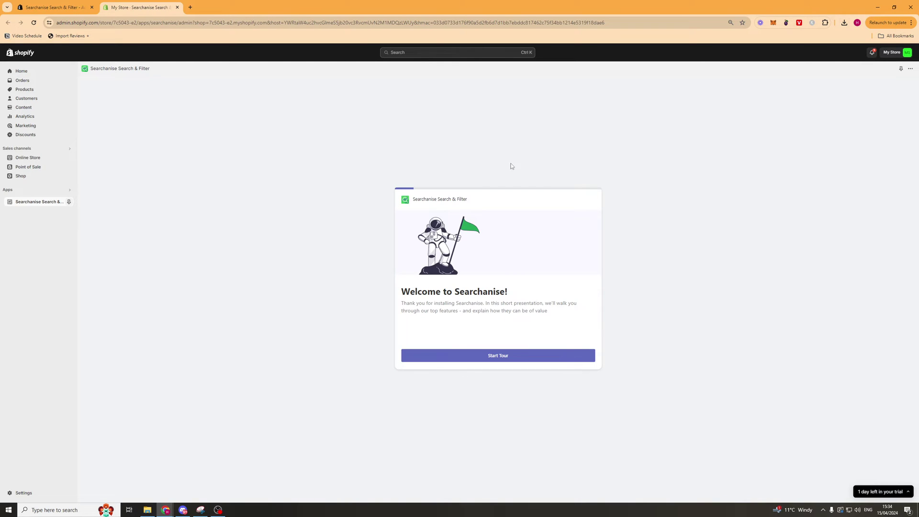
click(478, 357)
click(565, 359)
click(570, 358)
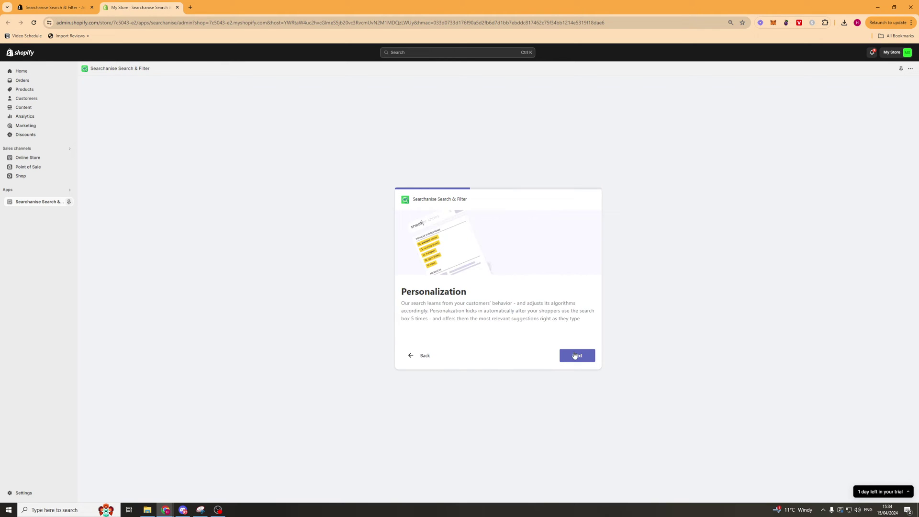
click(579, 360)
click(580, 363)
click(580, 364)
click(580, 364)
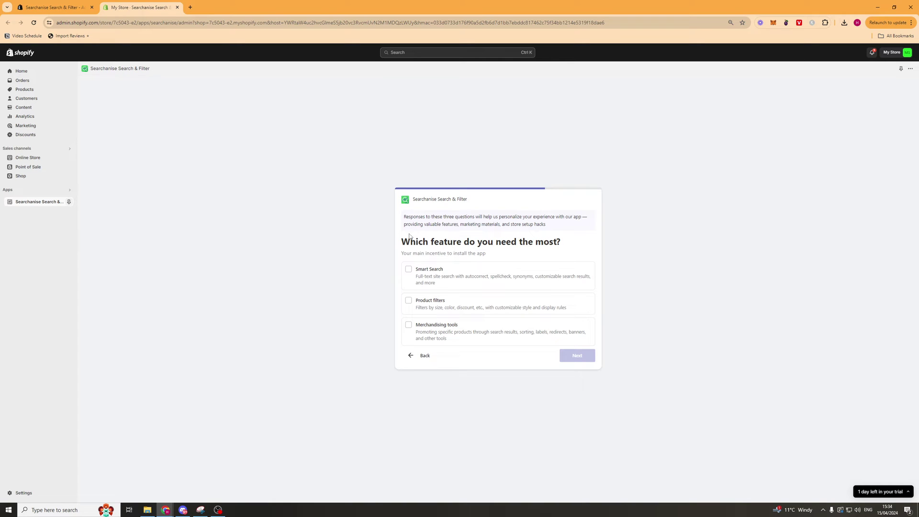
- Mark Smart Search, Product filters and Merchandising tools as needed features
drag(402, 240, 558, 254)
click(424, 242)
click(434, 269)
click(445, 304)
click(460, 326)
click(570, 359)
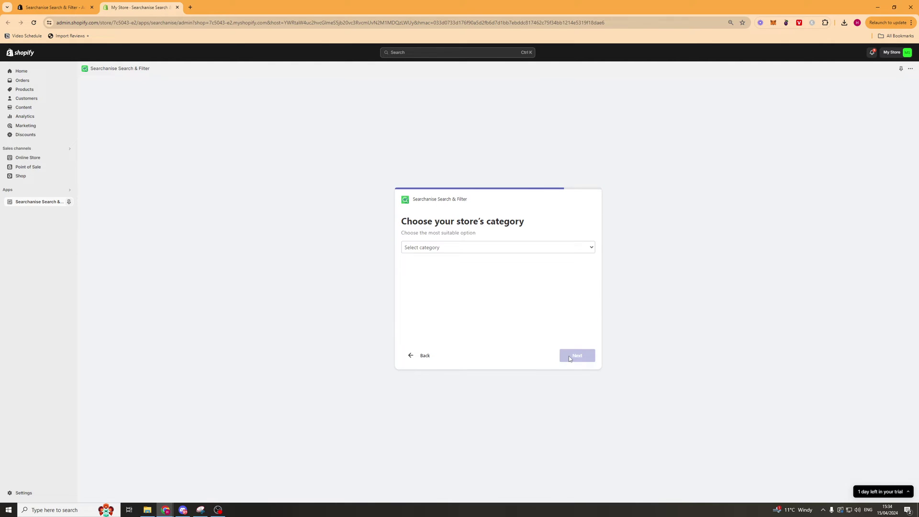
- Set the store category to Game Store and the staff size to Just me
click(507, 248)
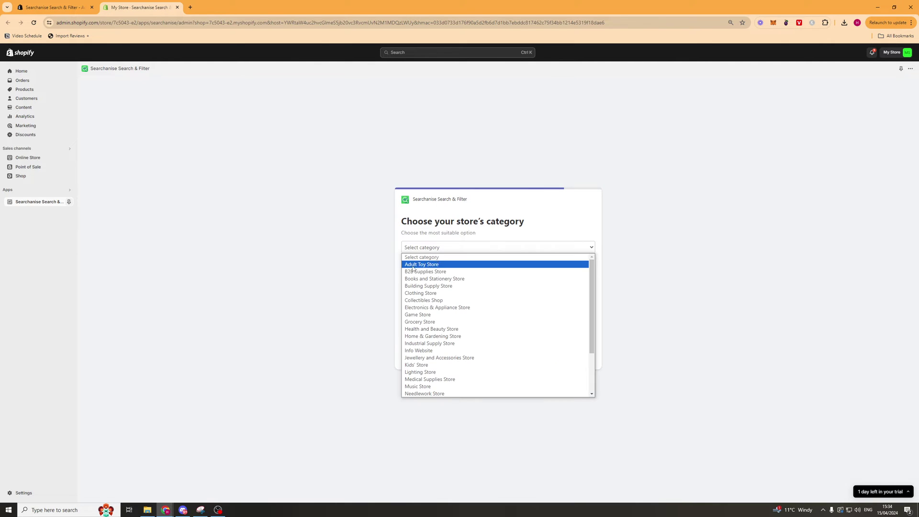
click(440, 316)
click(577, 356)
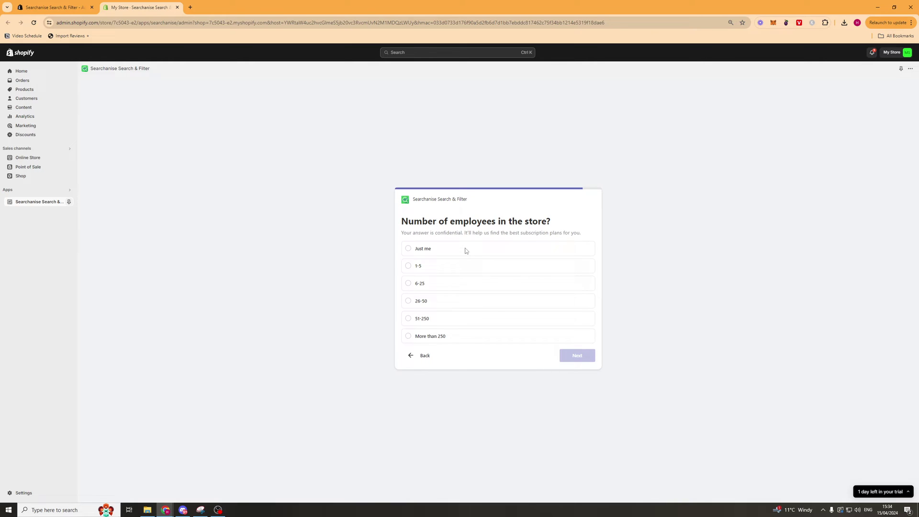
click(429, 250)
click(590, 359)
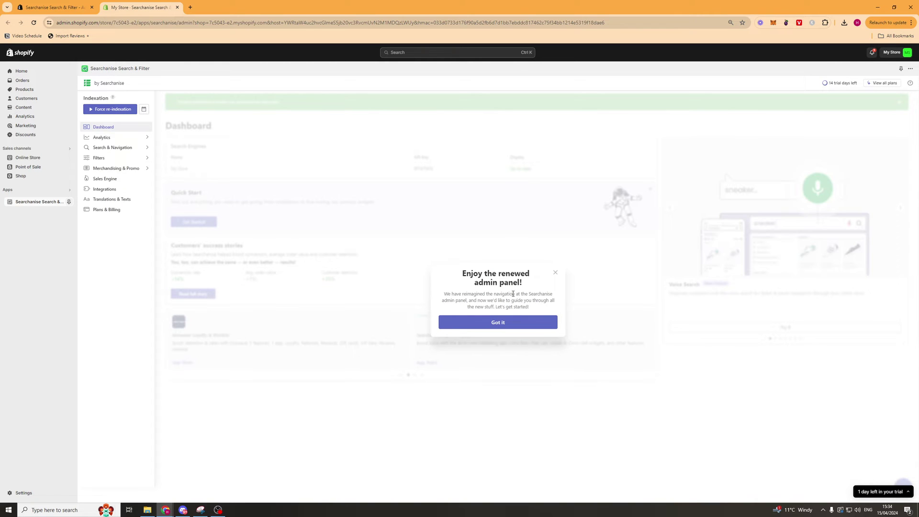
- Dismiss the renewed admin panel announcement, skim the Quick Start guide, and return to the dashboard
click(554, 274)
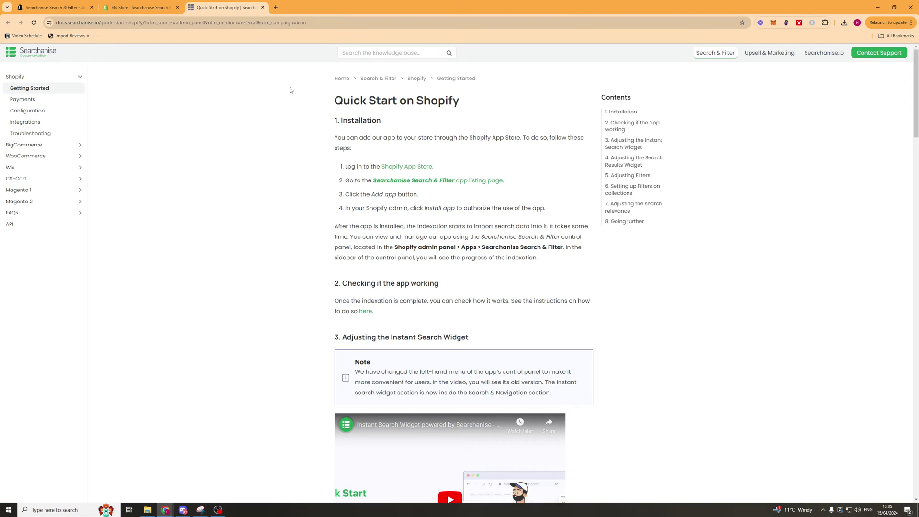
scroll(305, 163, down, 4)
scroll(305, 160, down, 10)
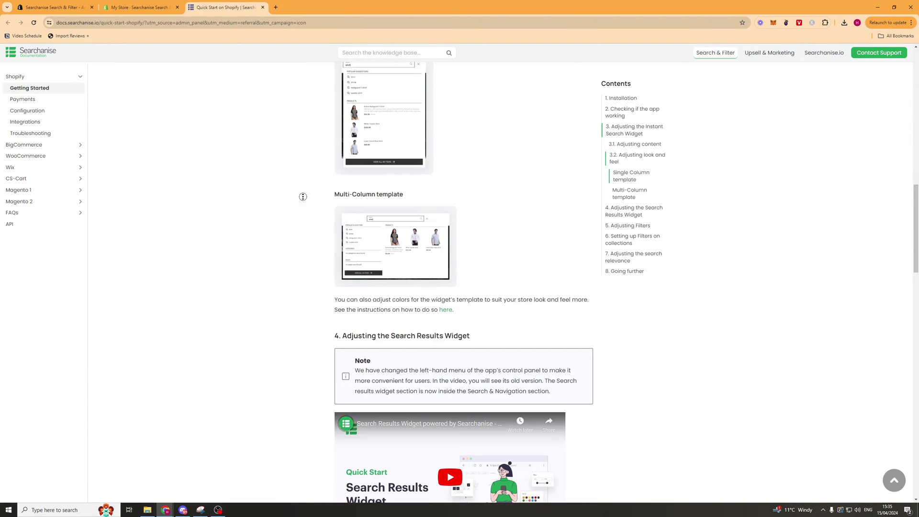
scroll(300, 197, up, 15)
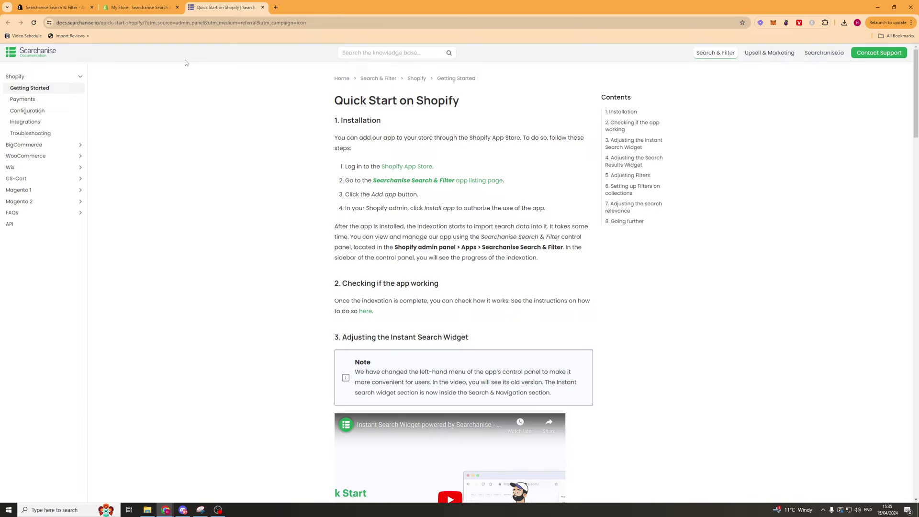
click(140, 7)
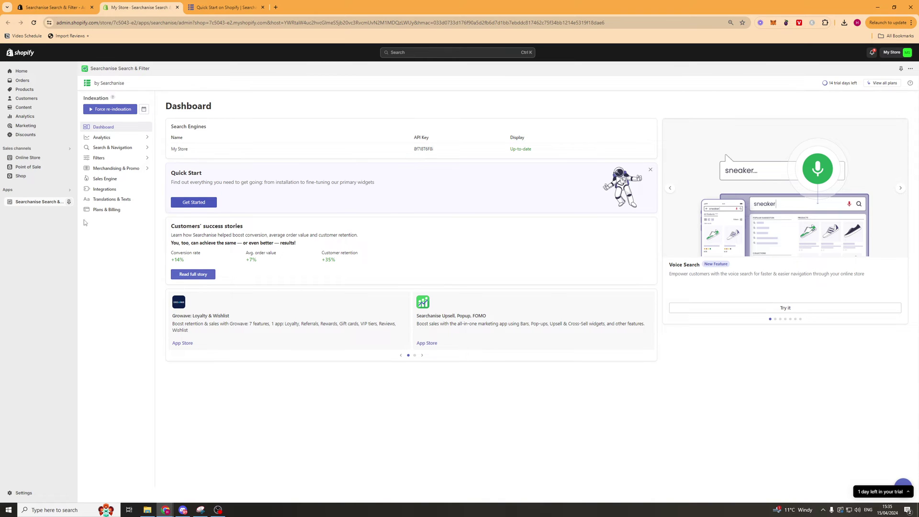
- Enable the Searchanise app embed in the Dawn theme customizer and save
click(38, 158)
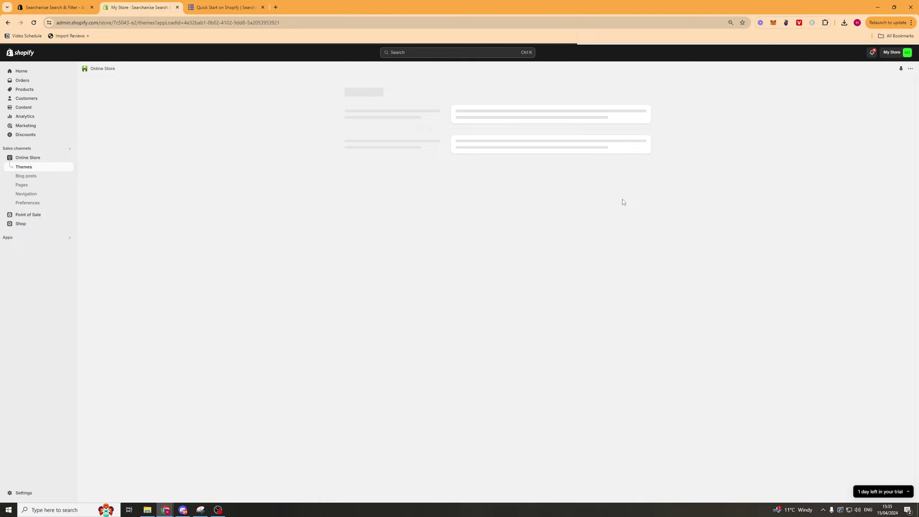
click(631, 232)
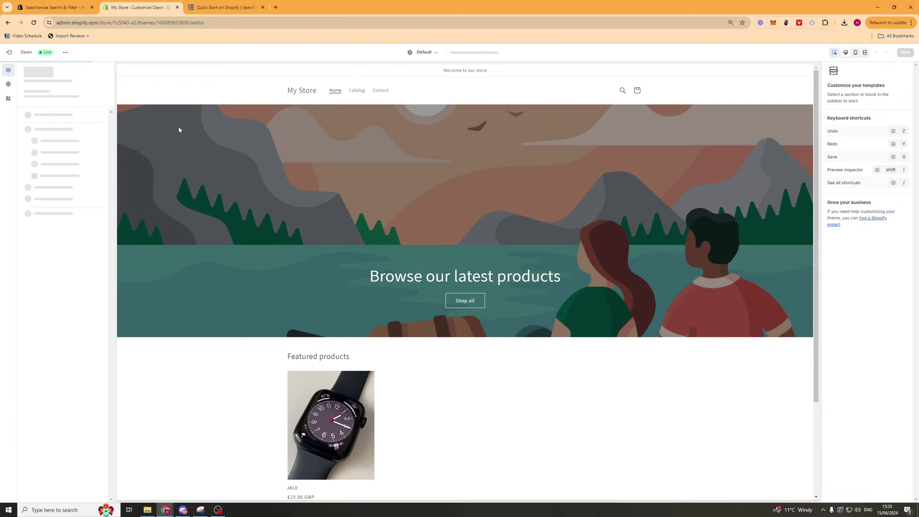
click(9, 99)
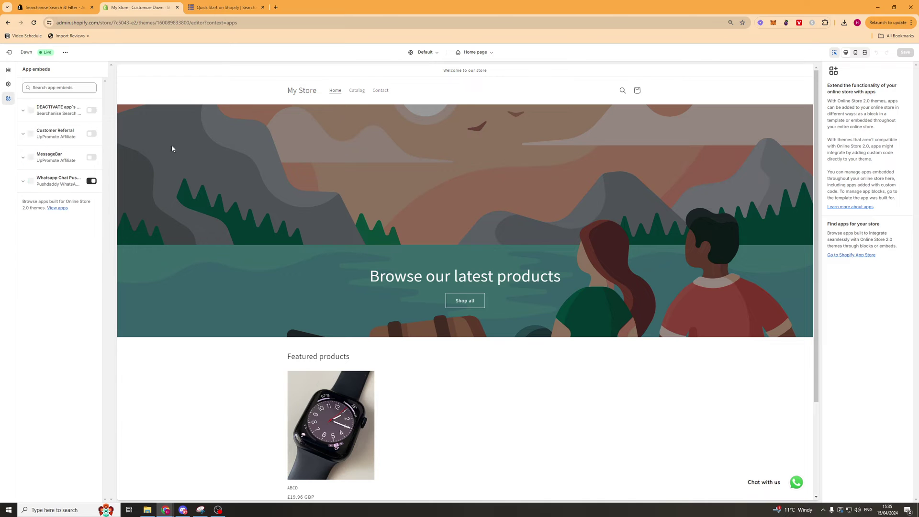
click(91, 111)
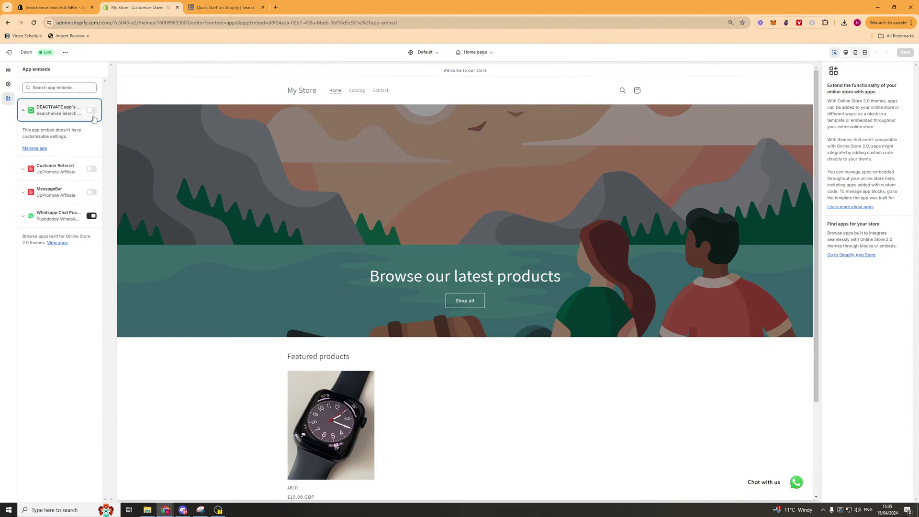
click(905, 53)
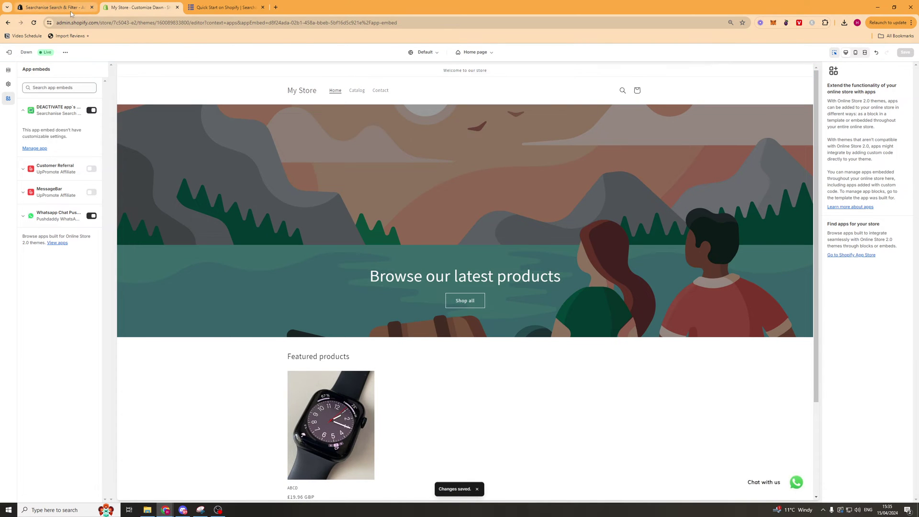
- Back in the store admin, open the Instant search widget's Template & Colors settings
click(71, 7)
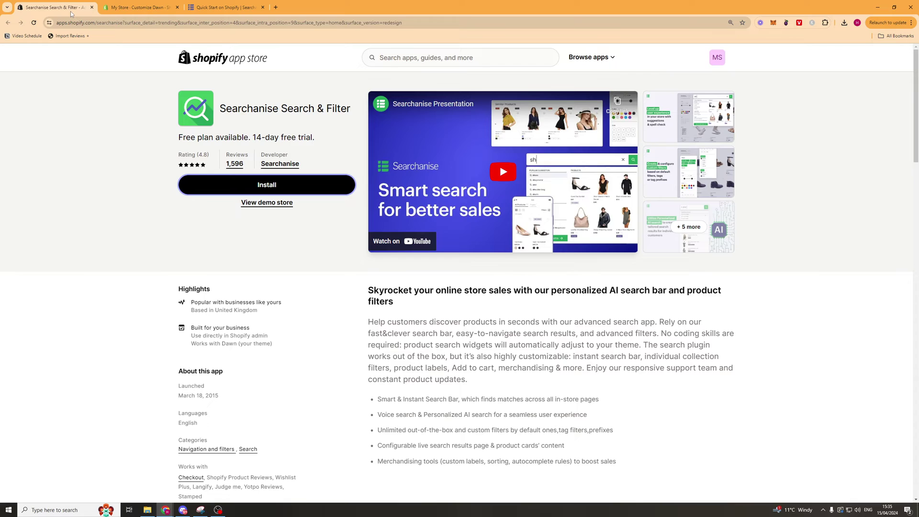
click(140, 7)
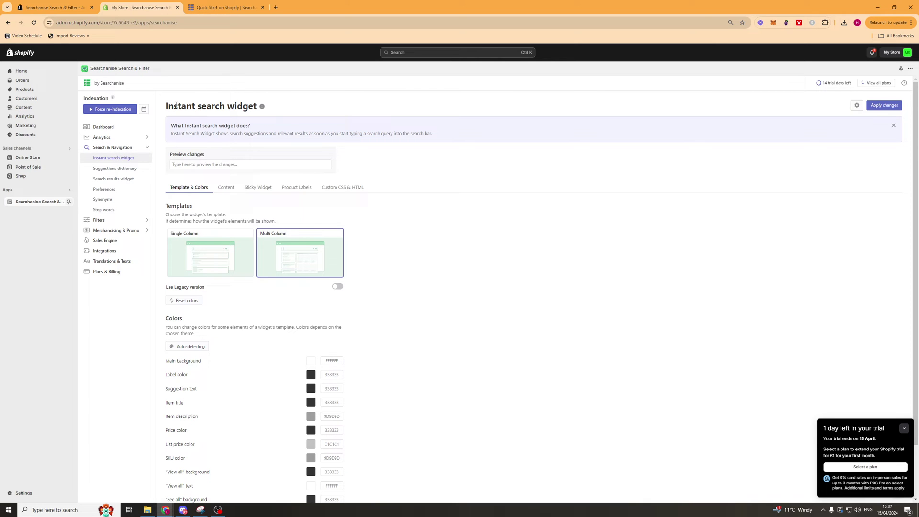
drag(176, 105, 261, 102)
click(345, 124)
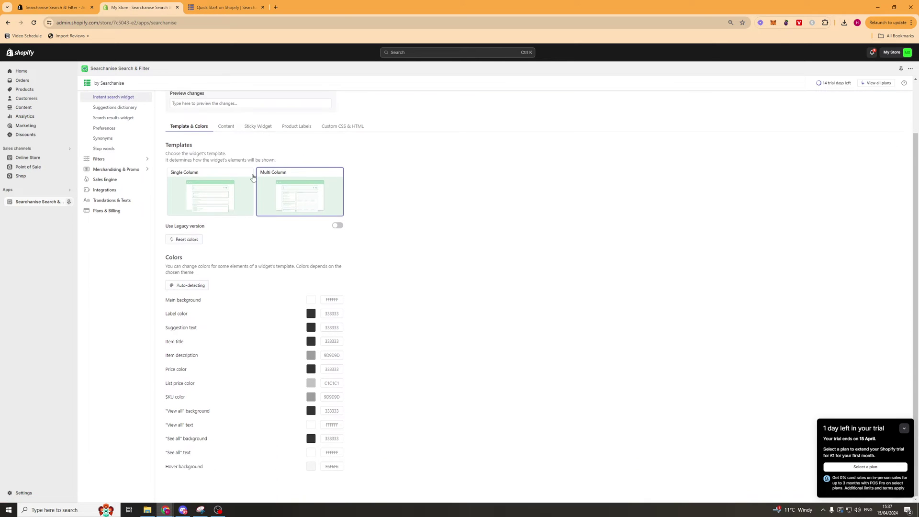
drag(177, 136, 290, 136)
click(345, 123)
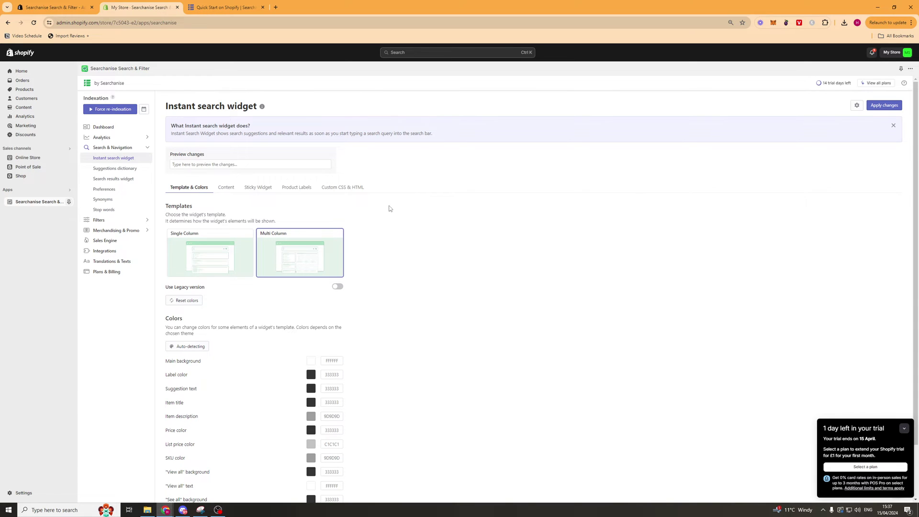
scroll(231, 195, down, 2)
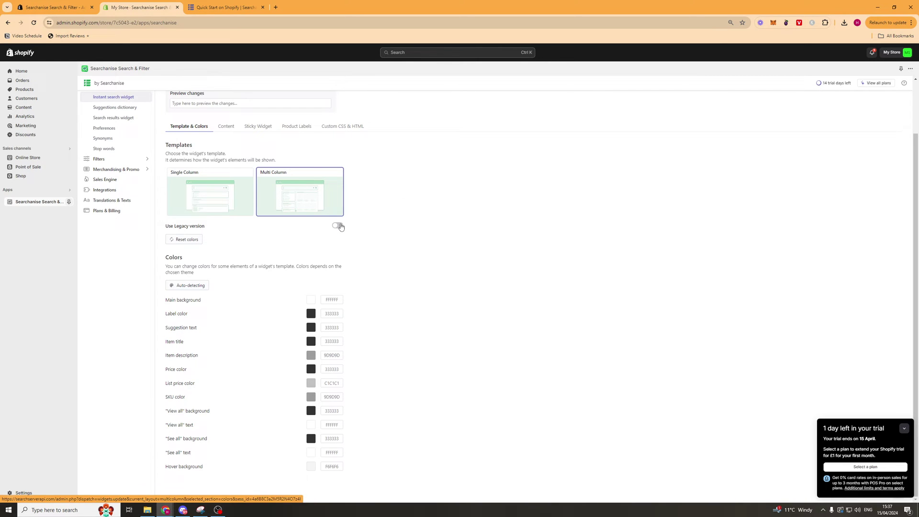
- Toggle Use Legacy version on and back off, then auto-detect the widget colours
click(339, 226)
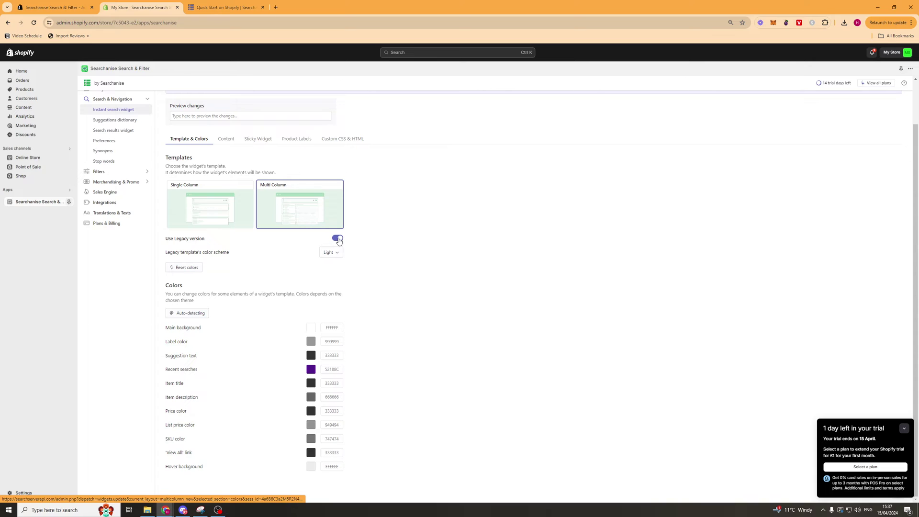
click(336, 239)
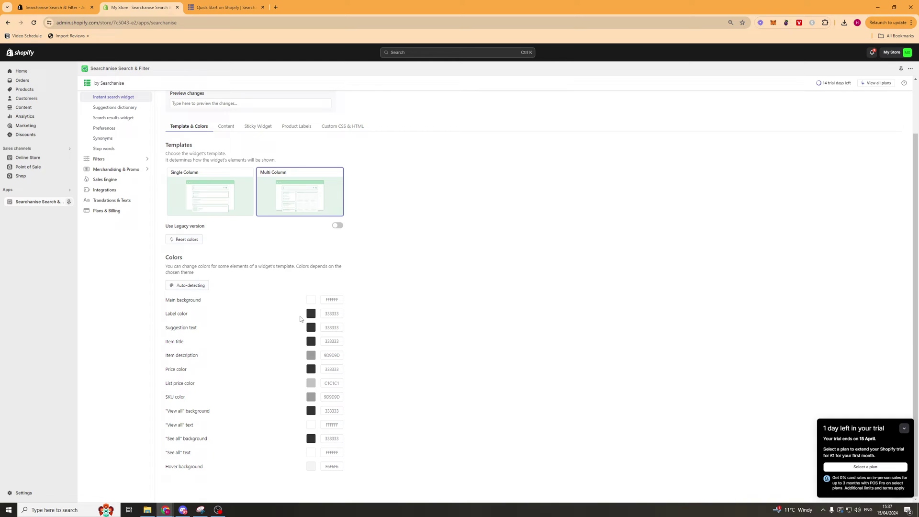
click(176, 286)
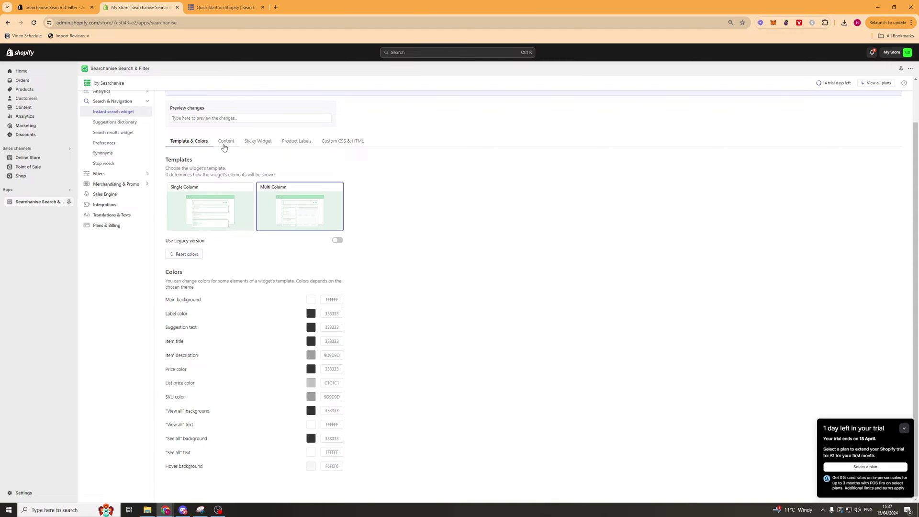
- Review the Instant search widget's Content tab settings
click(224, 142)
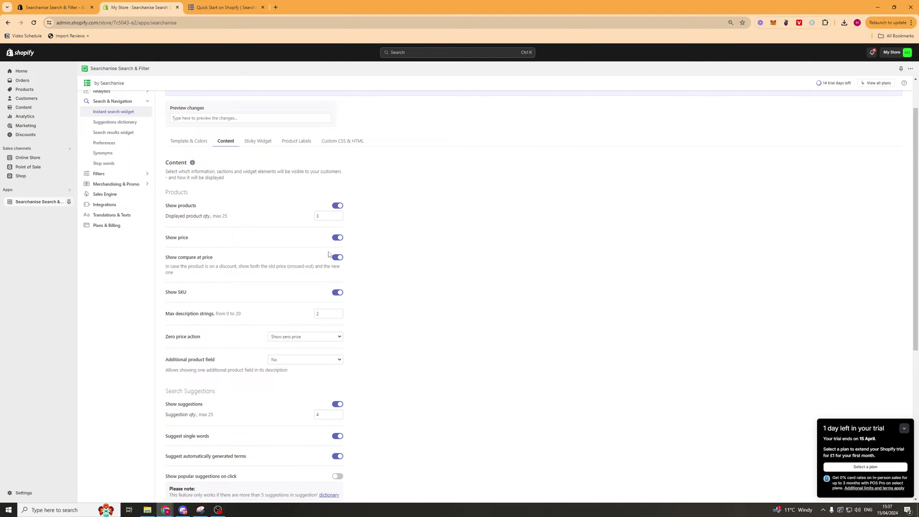
scroll(295, 305, down, 2)
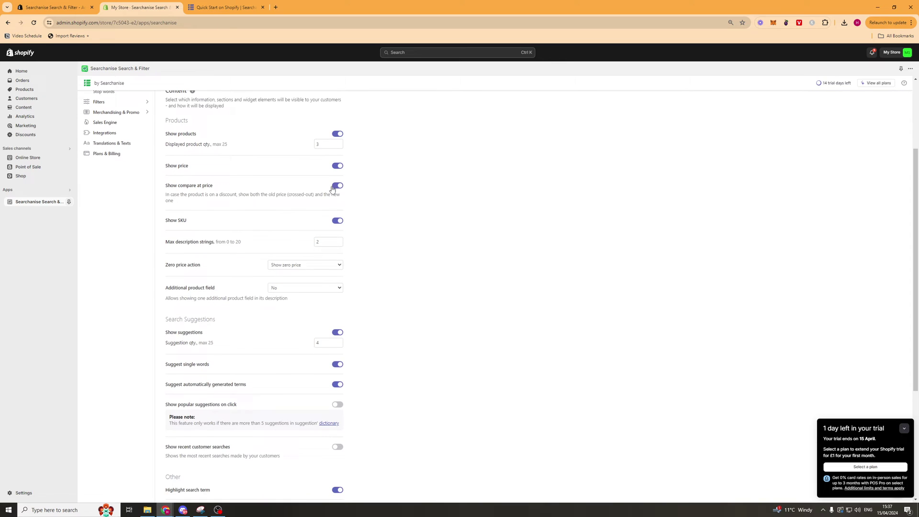
scroll(333, 189, down, 4)
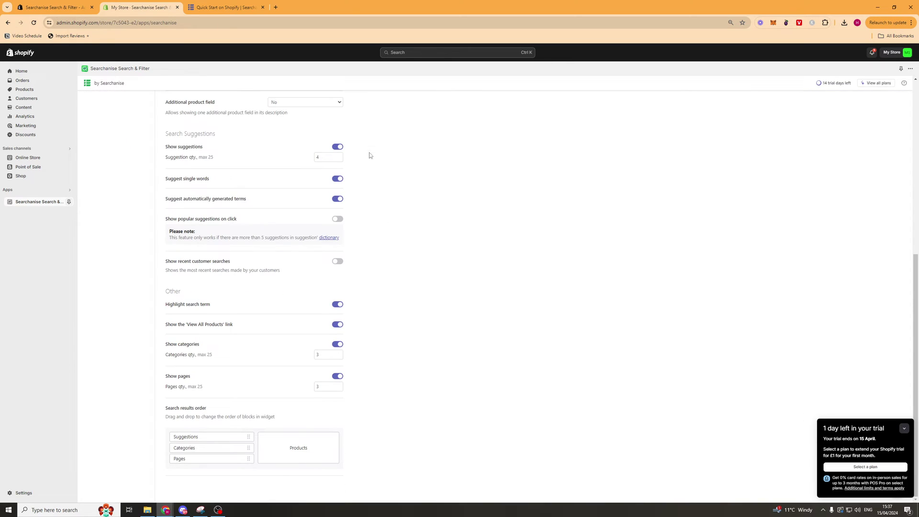
scroll(383, 257, up, 6)
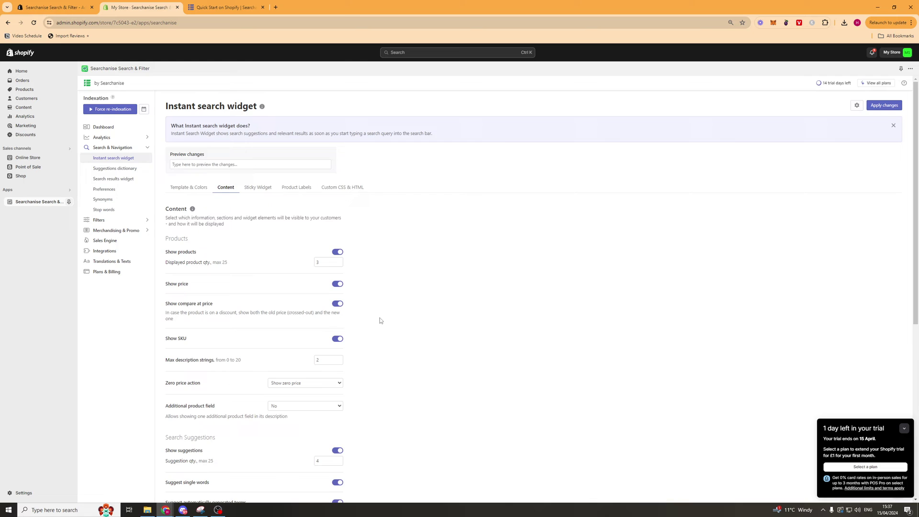
scroll(435, 261, down, 6)
scroll(394, 231, up, 6)
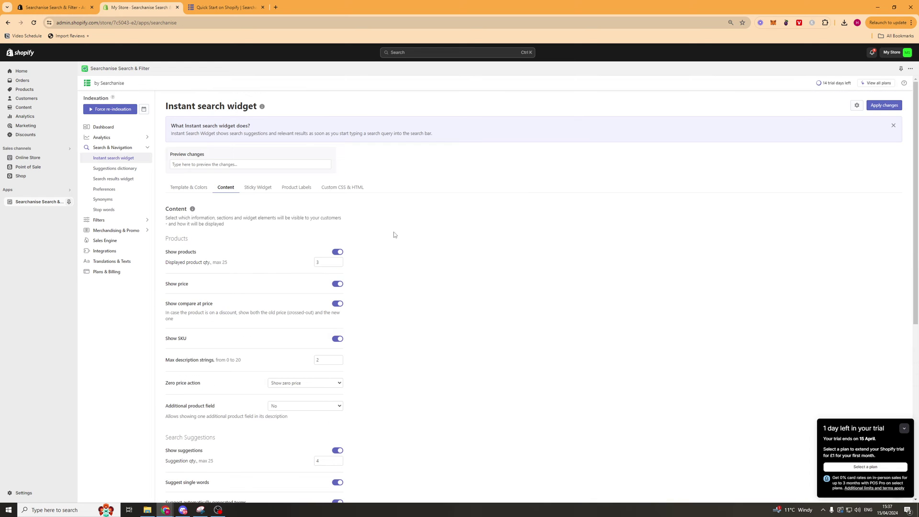
- Open the Sticky Widget tab and read its description
click(257, 187)
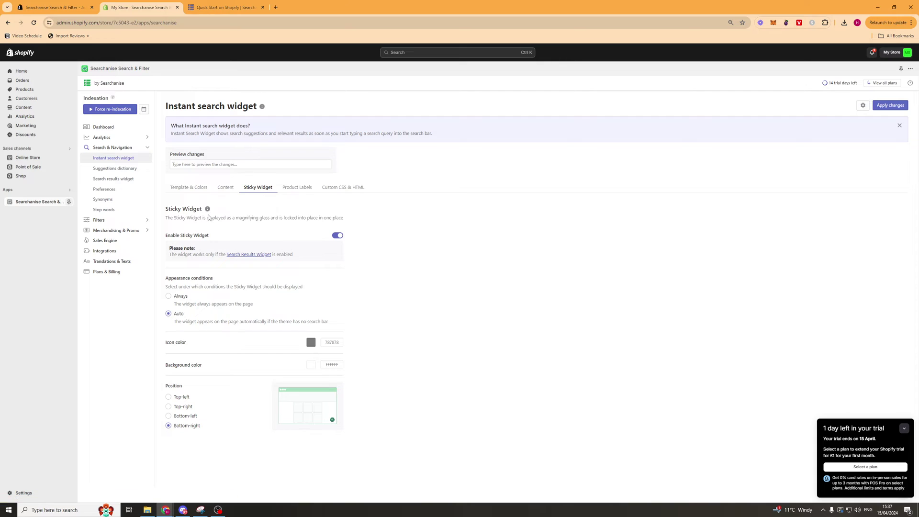
drag(208, 218, 210, 235)
click(298, 218)
- Open Product Labels and check the Discount Label documentation
click(297, 188)
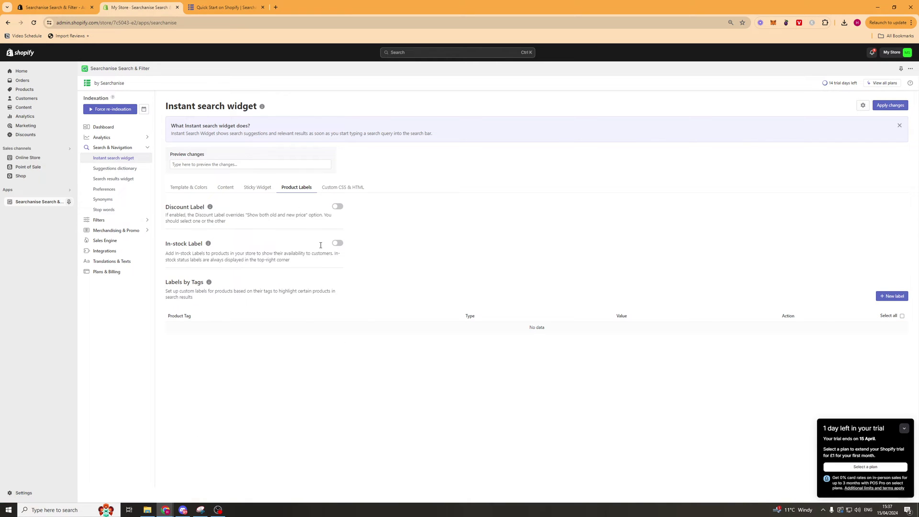
drag(162, 211, 226, 209)
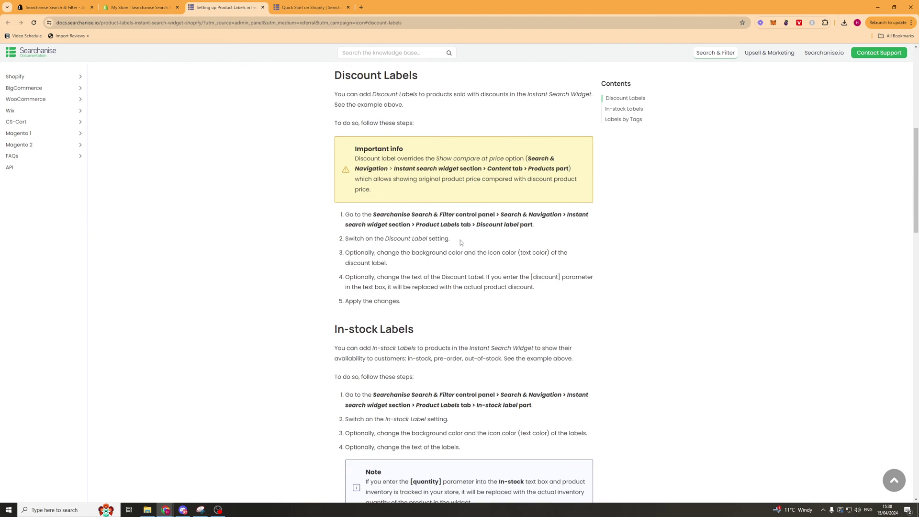
scroll(496, 271, up, 4)
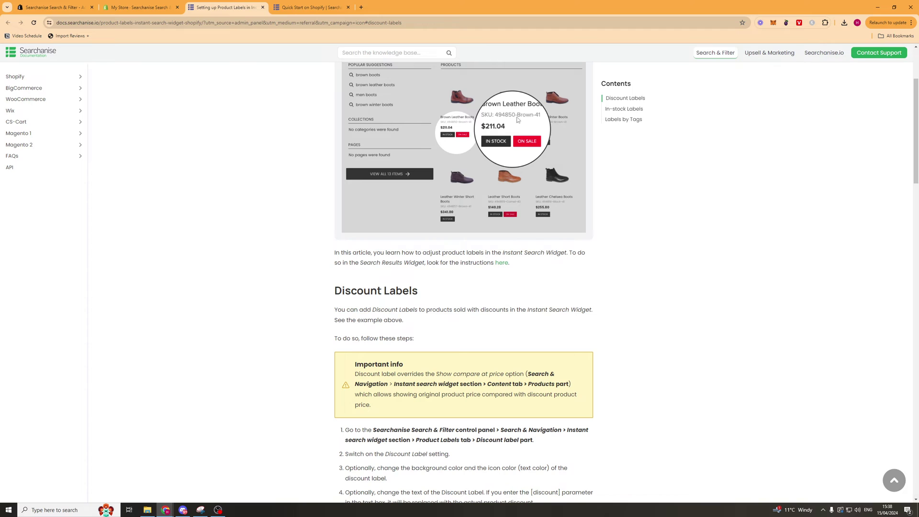
click(160, 13)
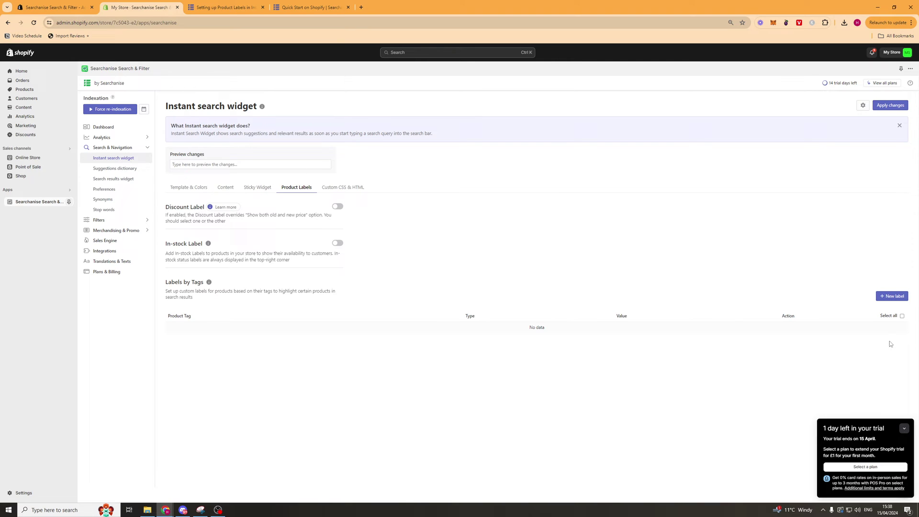
- Start a new tag-based label with the Product Tag field focused
click(894, 296)
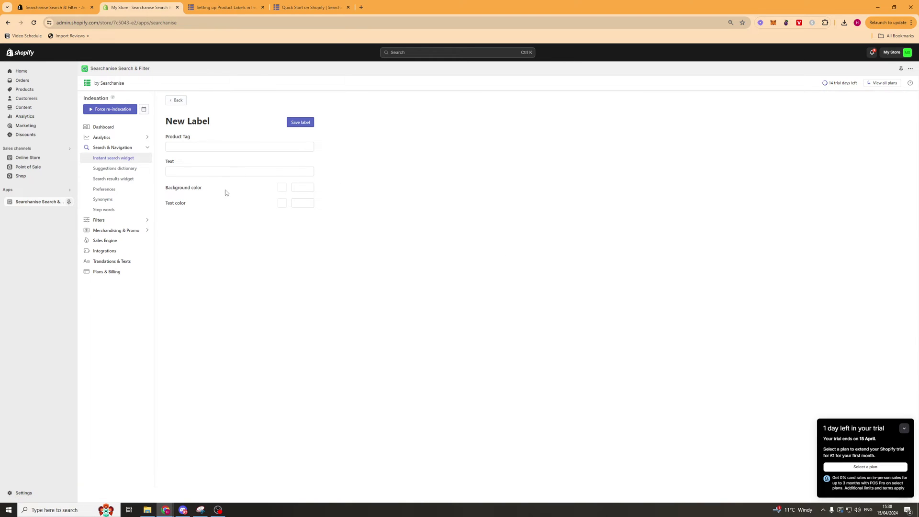
click(197, 147)
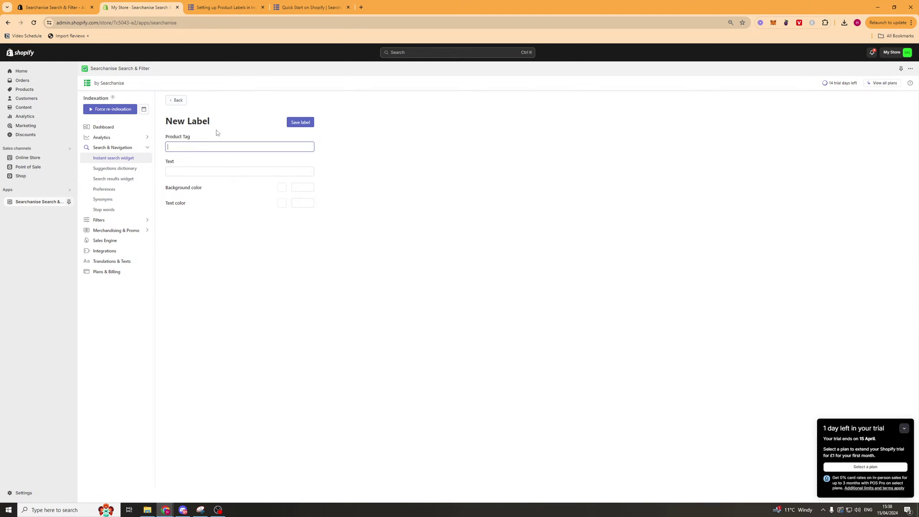
click(220, 180)
- Review the Custom CSS & HTML tab, confirm changes are saved, and open the Search results widget
click(345, 191)
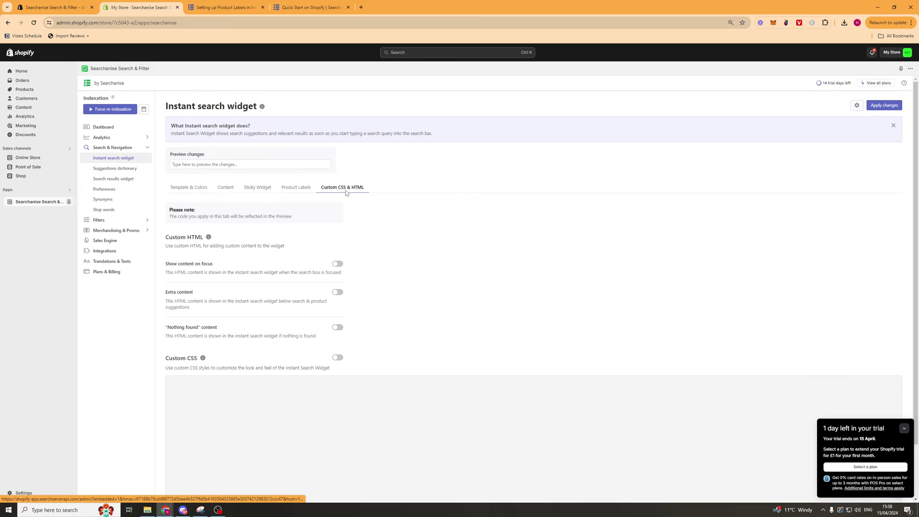
scroll(275, 238, down, 2)
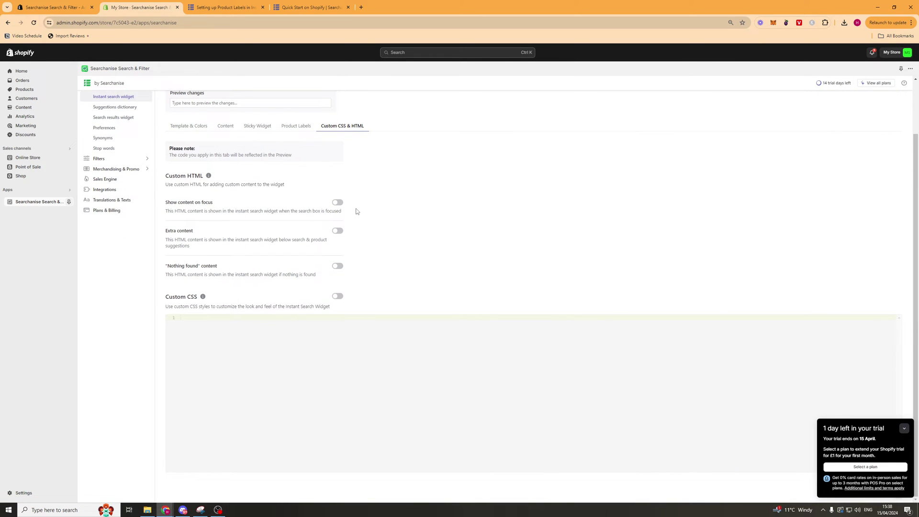
scroll(430, 266, up, 2)
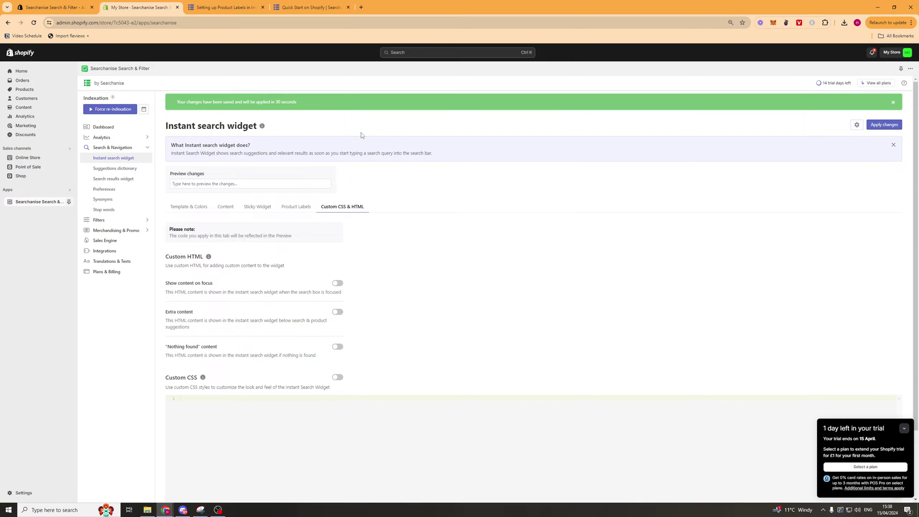
drag(194, 102, 265, 102)
click(266, 102)
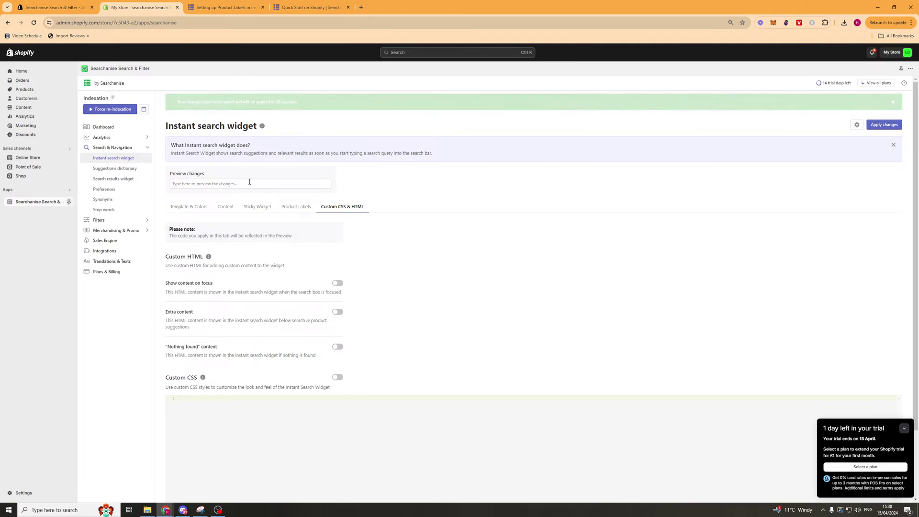
click(113, 179)
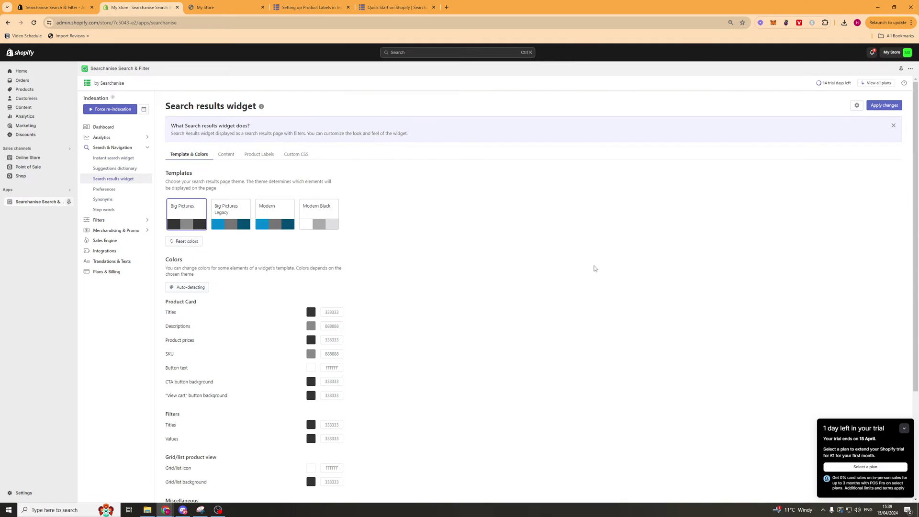
- Add the suggestion 'test' to the Suggestions dictionary with Normal priority
click(118, 171)
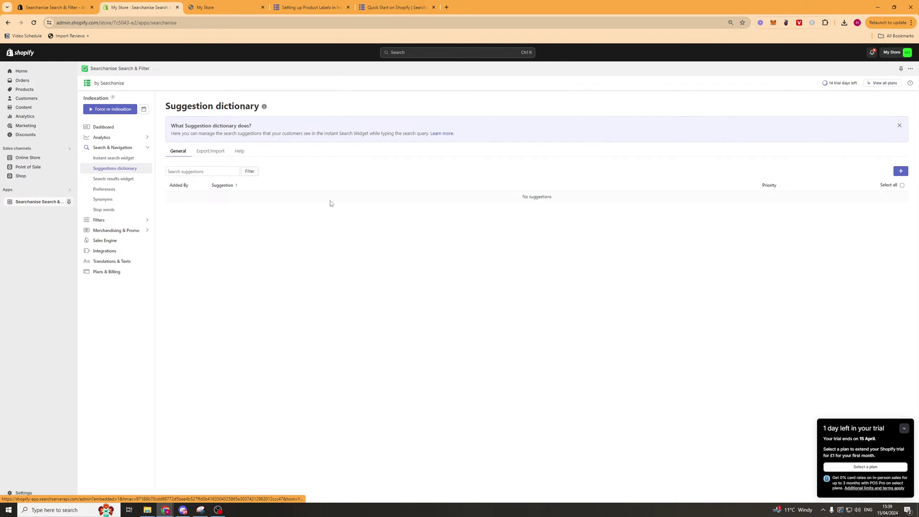
click(901, 171)
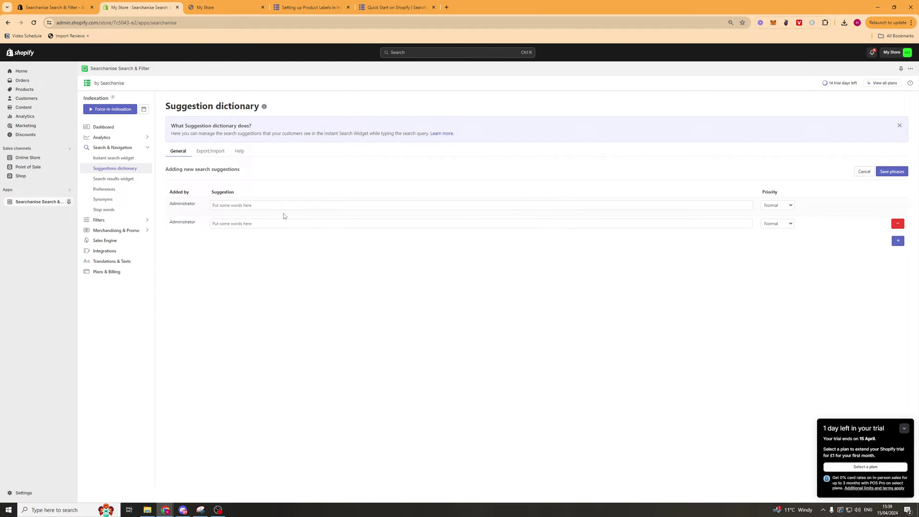
click(242, 207)
text(test)
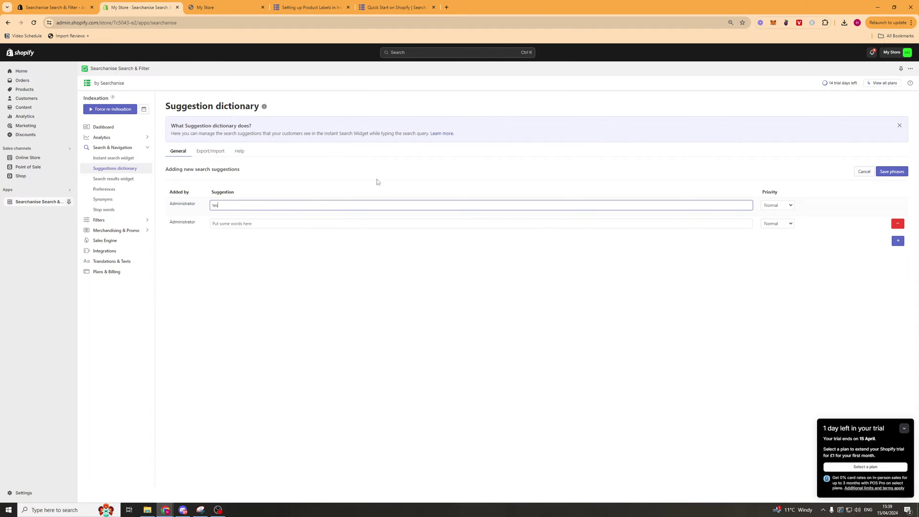
click(378, 180)
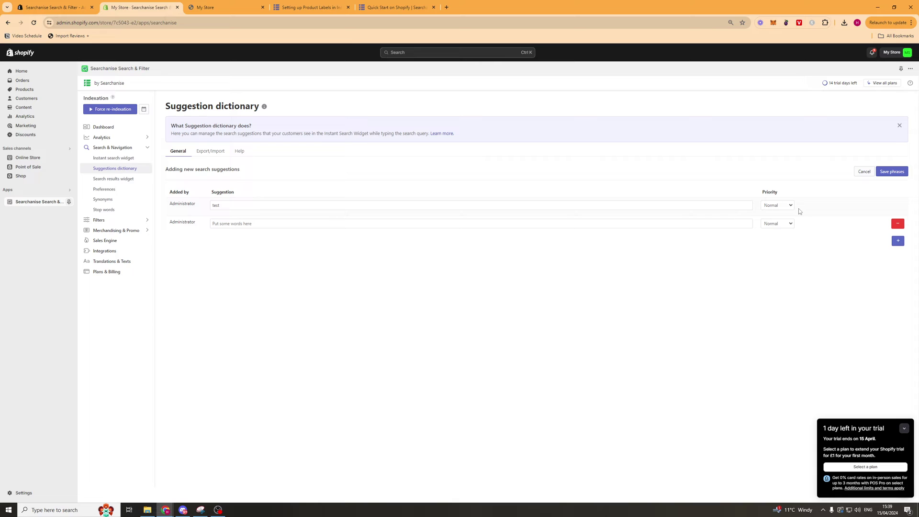
click(785, 205)
click(781, 324)
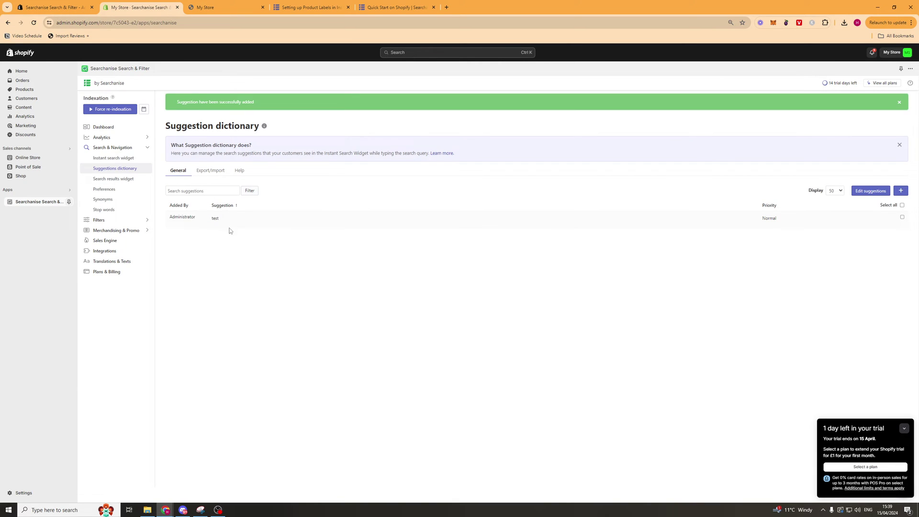
- Check the new 'test' row, then view the Export/Import and Help tabs
drag(167, 220, 244, 231)
click(380, 215)
click(201, 173)
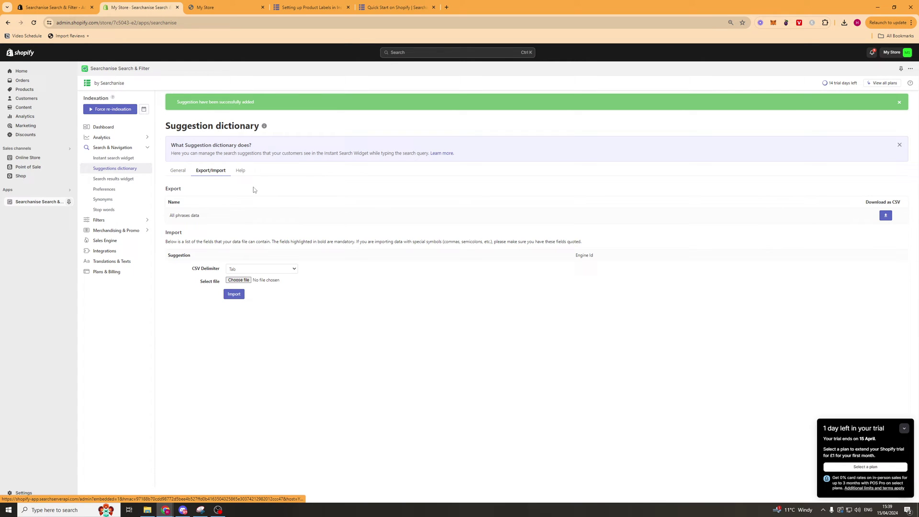
click(241, 171)
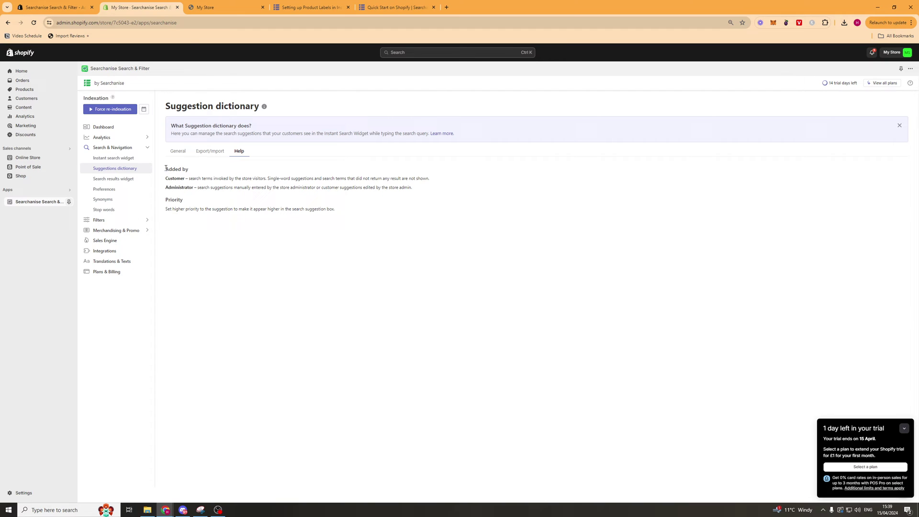
- Browse the Search results widget's Content, Product Labels and Custom CSS tabs, ending on Template & Colors
click(115, 179)
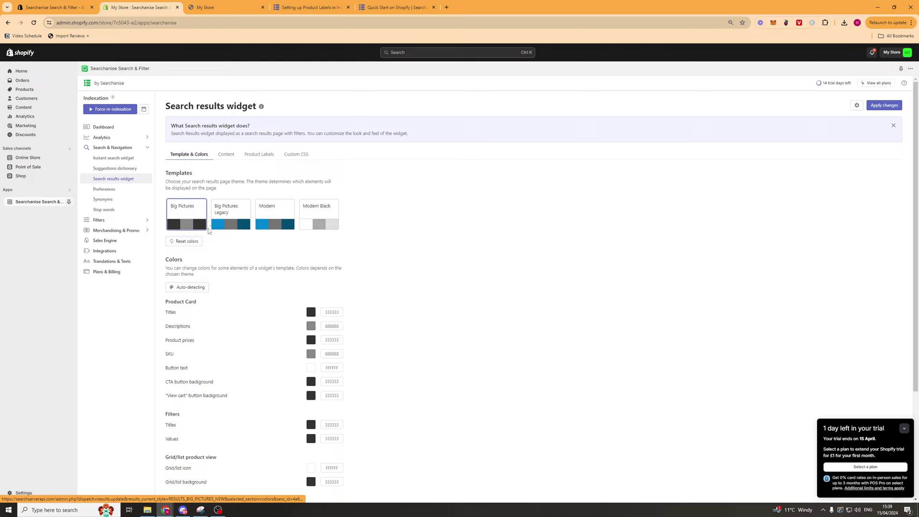
scroll(413, 271, down, 2)
scroll(415, 337, down, 1)
scroll(415, 337, up, 4)
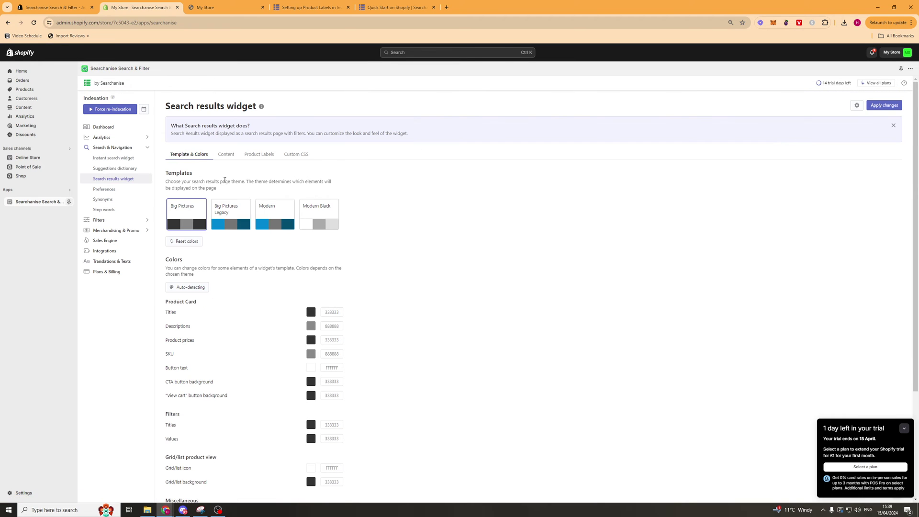
click(224, 156)
scroll(424, 303, down, 7)
scroll(431, 185, up, 7)
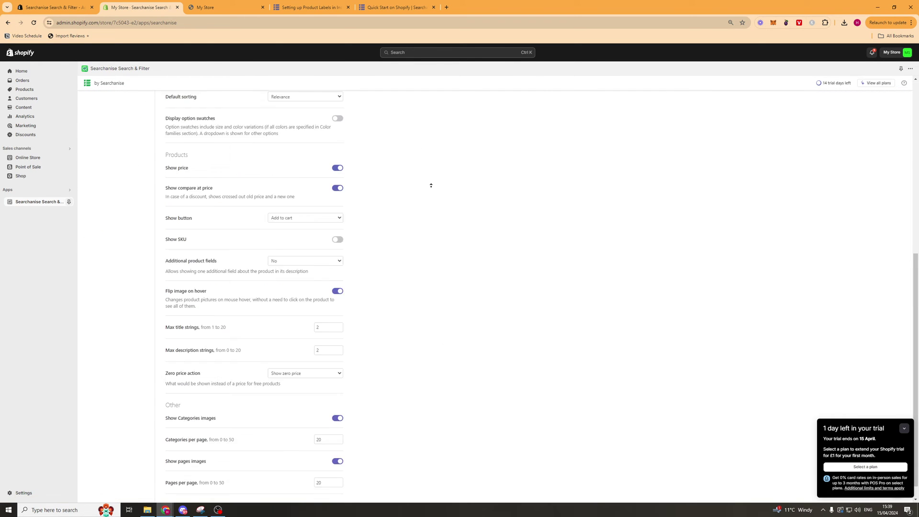
click(268, 155)
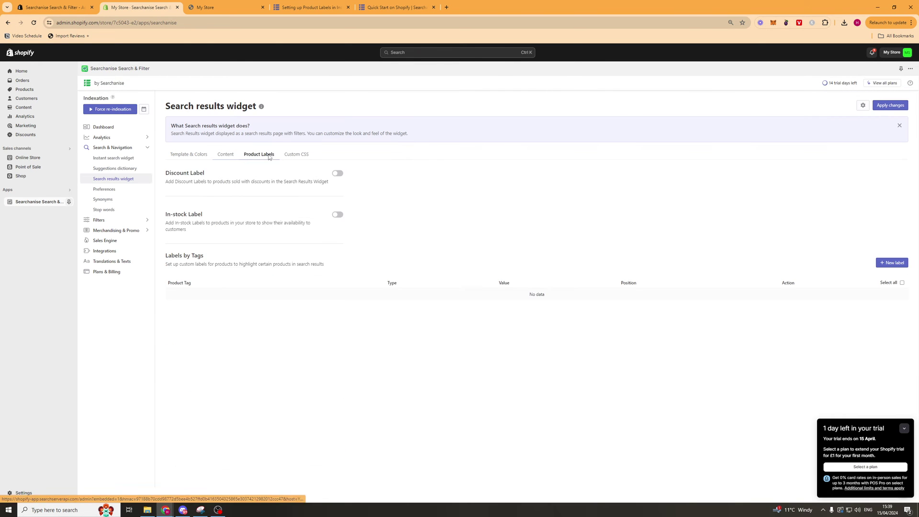
click(310, 157)
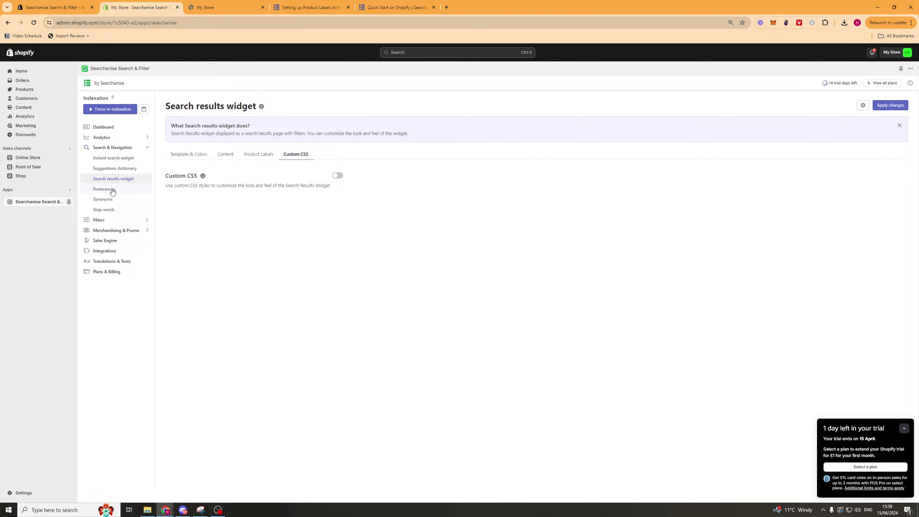
click(188, 154)
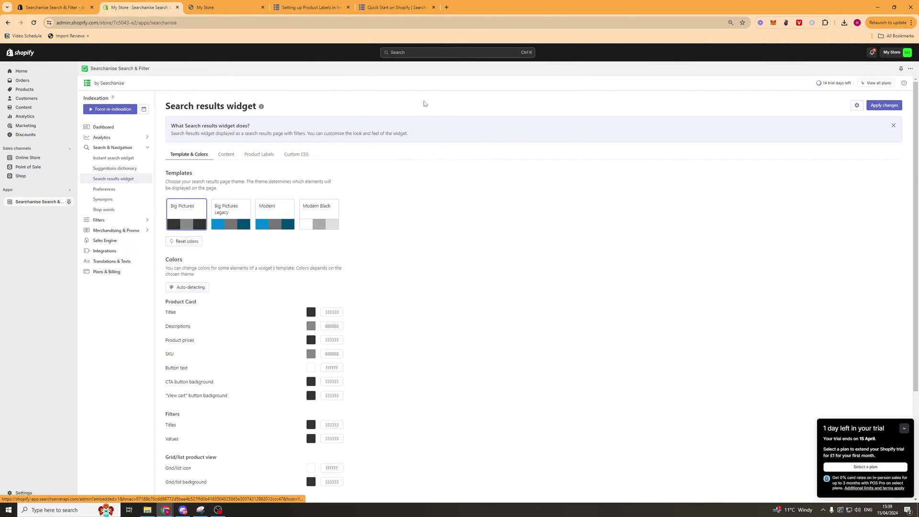
- Open search Preferences and switch on Enable voice search and Shopify multicurrency support
click(117, 189)
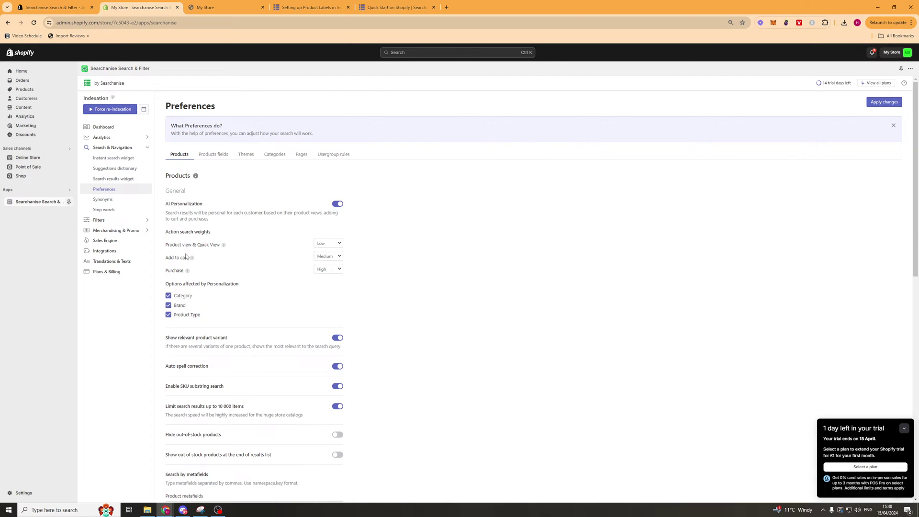
scroll(192, 264, down, 1)
scroll(225, 290, up, 1)
scroll(213, 289, down, 3)
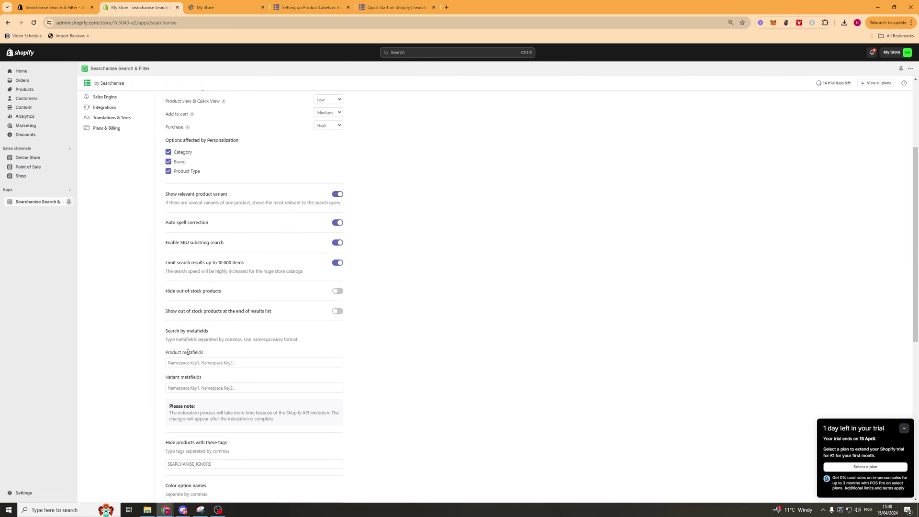
scroll(361, 205, down, 3)
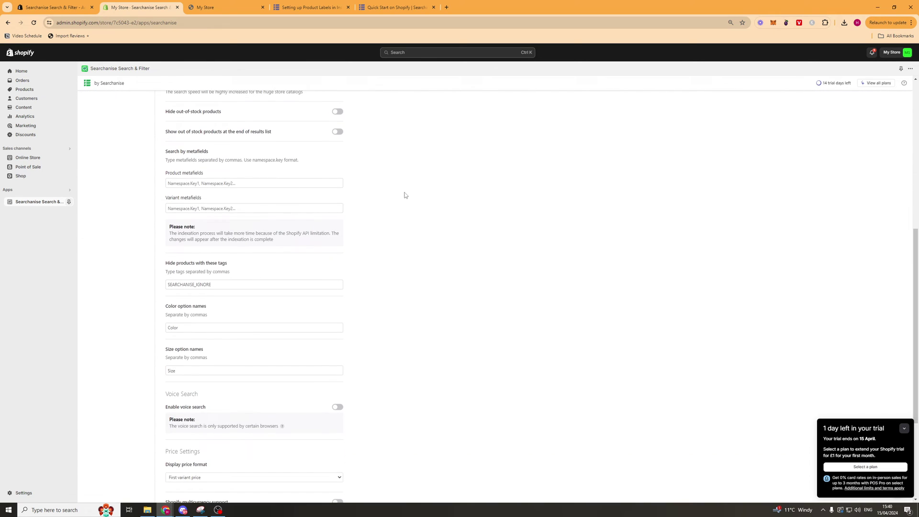
scroll(404, 195, down, 3)
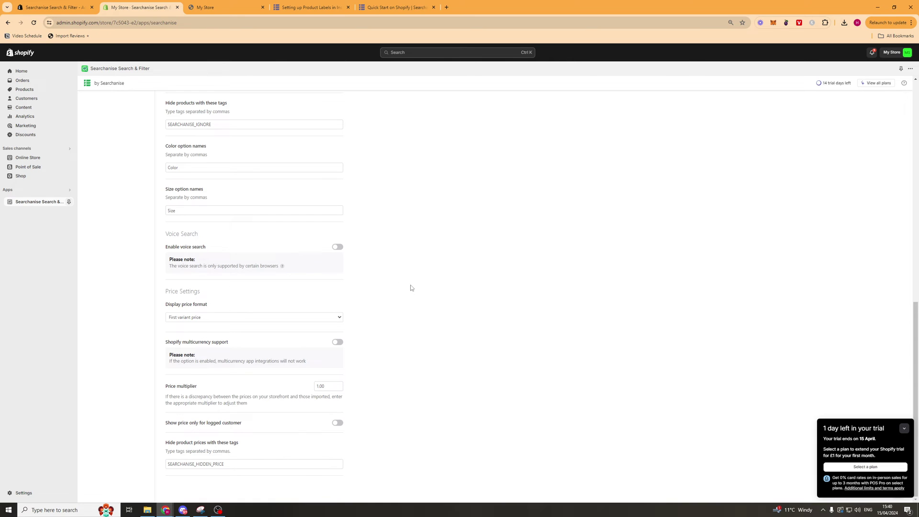
click(338, 247)
scroll(251, 391, down, 2)
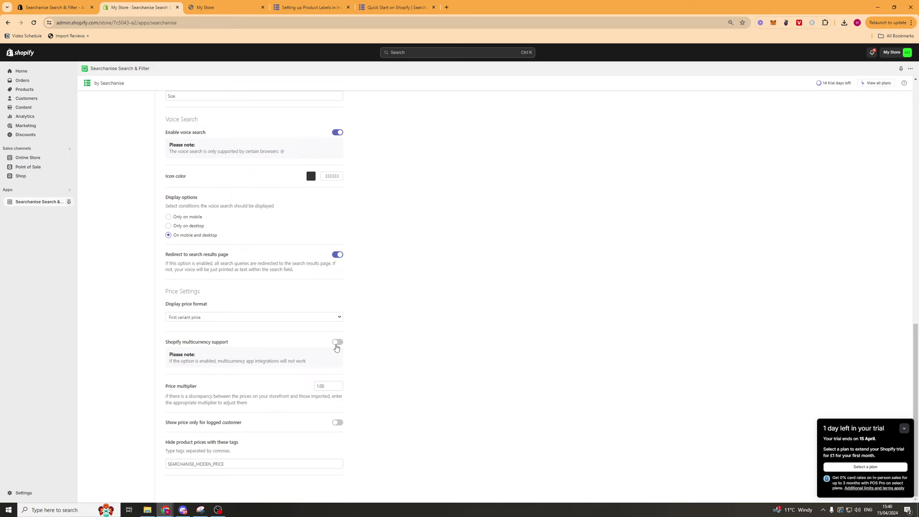
click(338, 342)
scroll(409, 405, down, 1)
scroll(410, 328, up, 15)
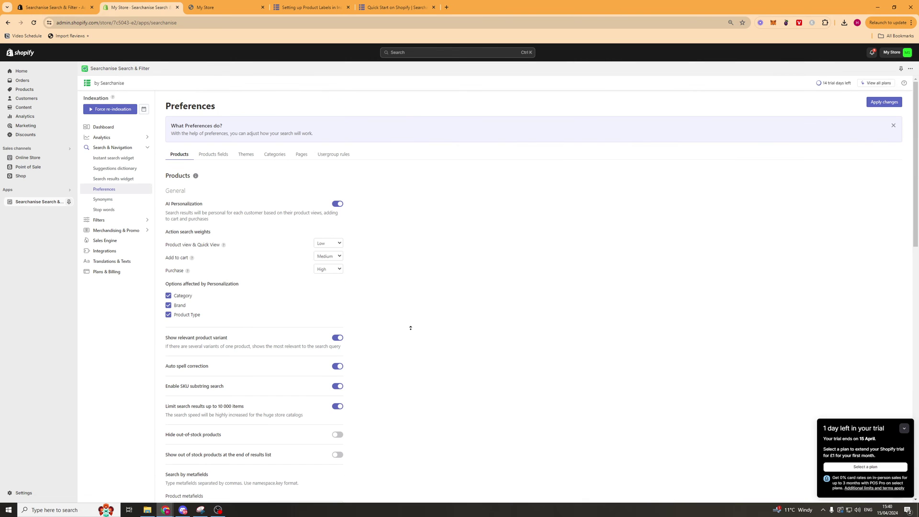
click(217, 155)
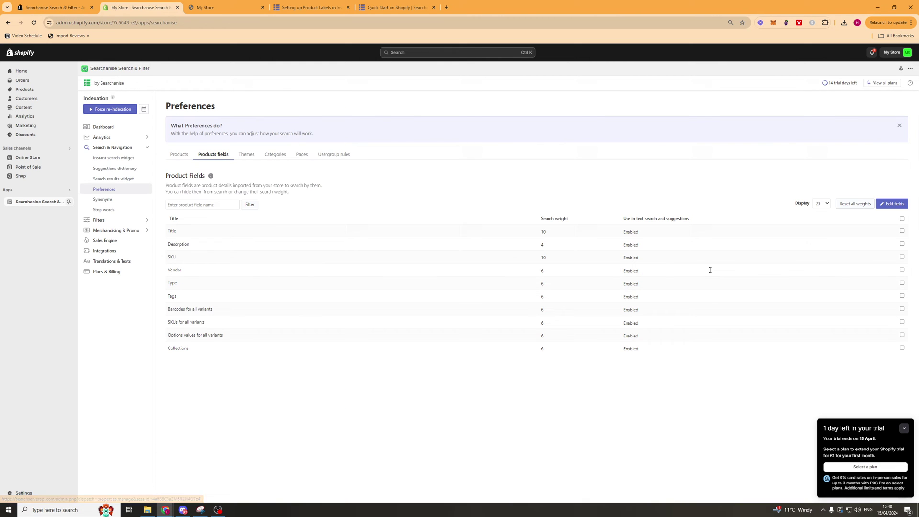
drag(178, 219, 371, 272)
click(372, 272)
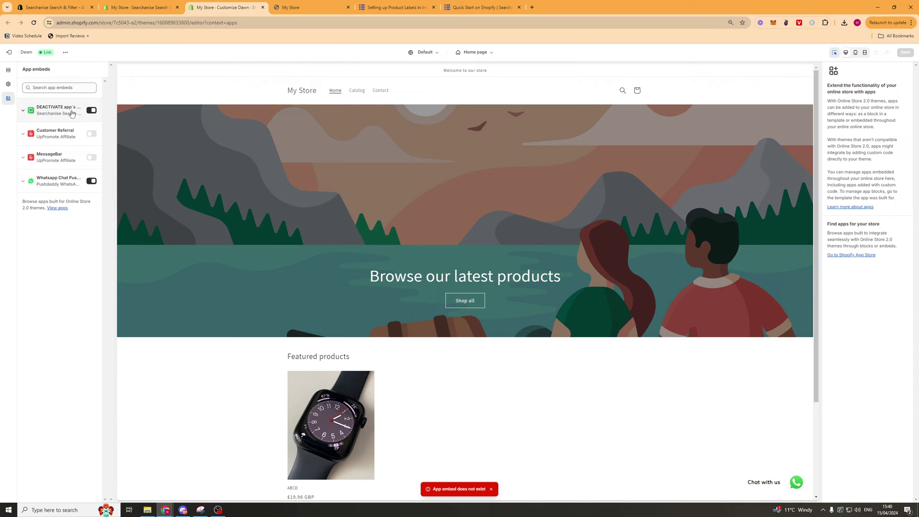
- Return to the Searchanise app and open the Synonyms settings to read its explanation
click(135, 10)
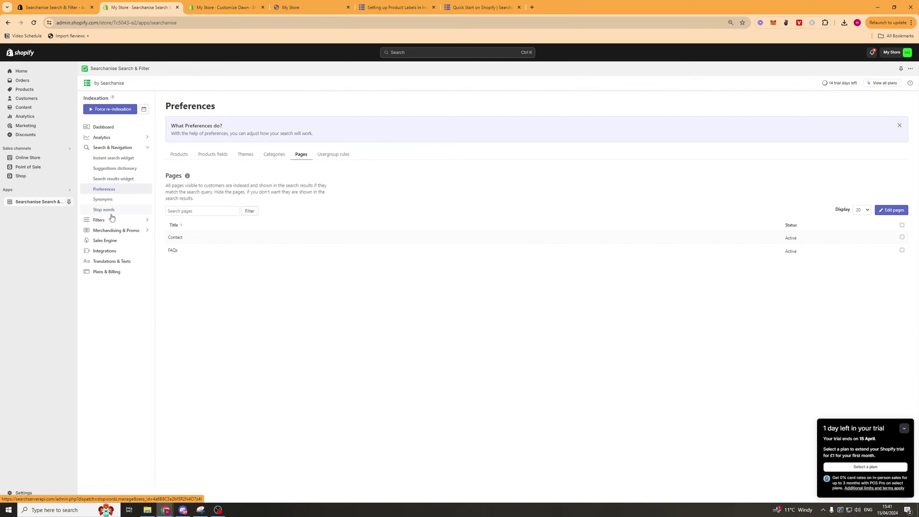
click(109, 213)
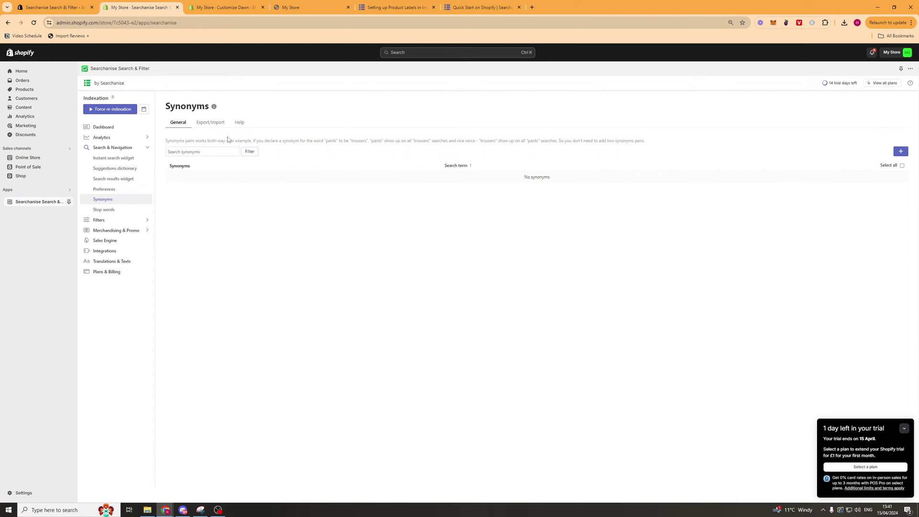
drag(181, 139, 242, 147)
click(215, 140)
triple_click(329, 142)
click(332, 142)
- Preview the add-synonyms form without saving, then go to the Additional stop words page
drag(339, 141, 166, 141)
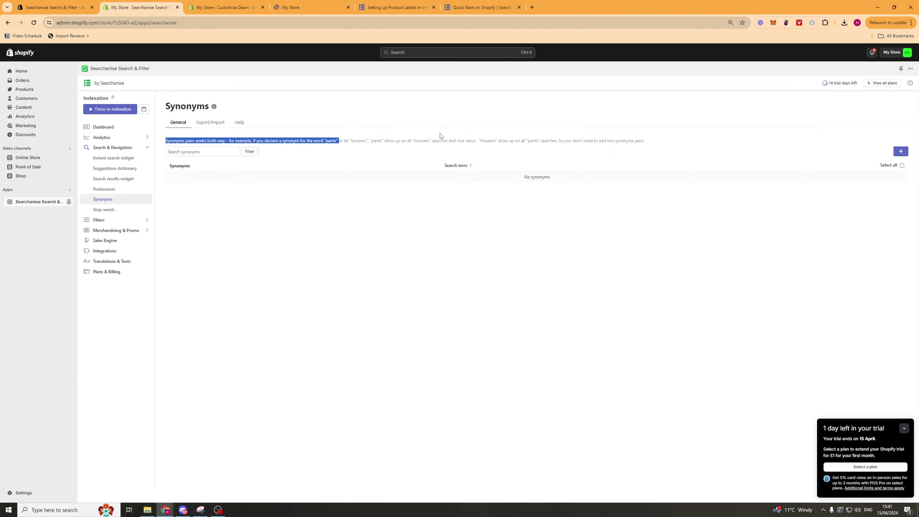
click(515, 140)
click(900, 151)
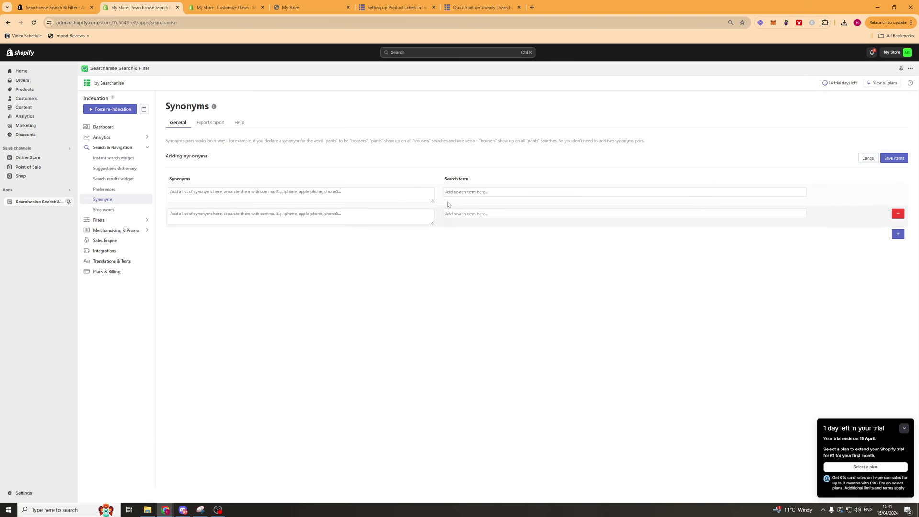
click(116, 211)
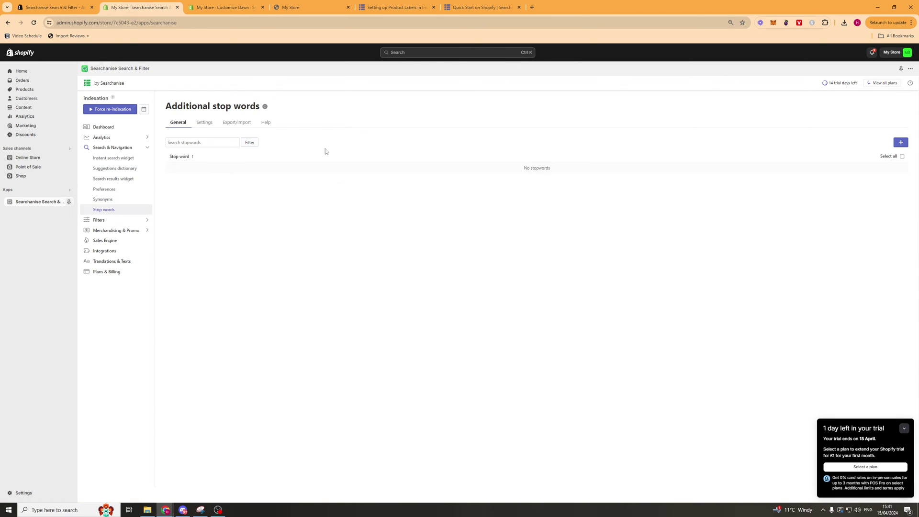
- Preview the Adding stopwords form without adding any, then go to the Filter list
click(900, 142)
click(240, 175)
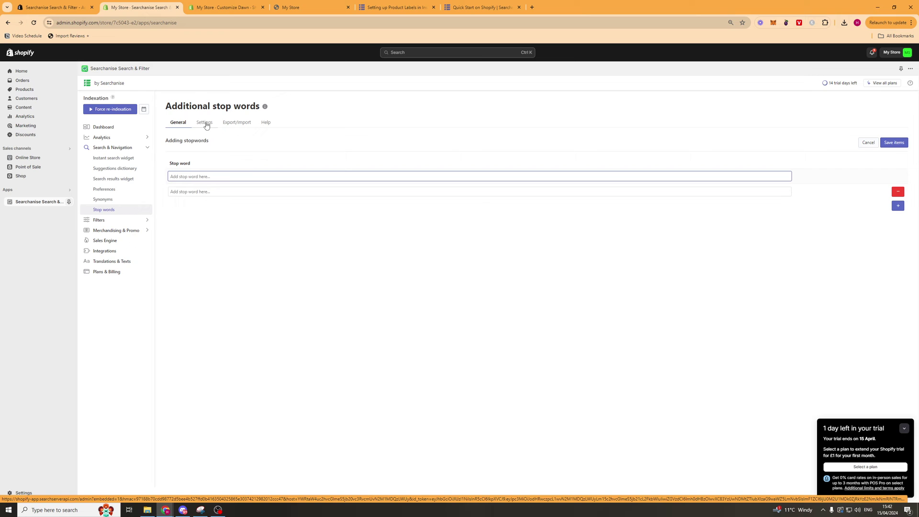
click(124, 220)
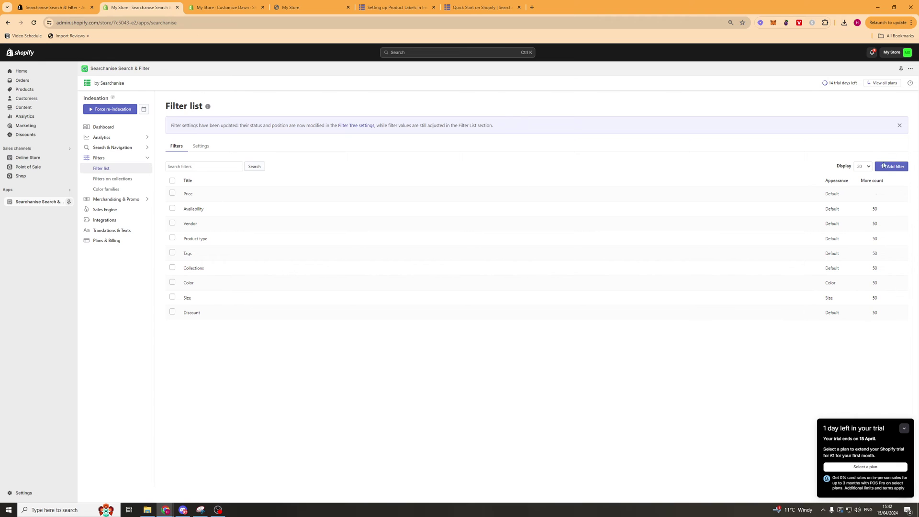
- Start a new filter with Product type as parent, cancelling the filter values picker
click(885, 165)
click(222, 176)
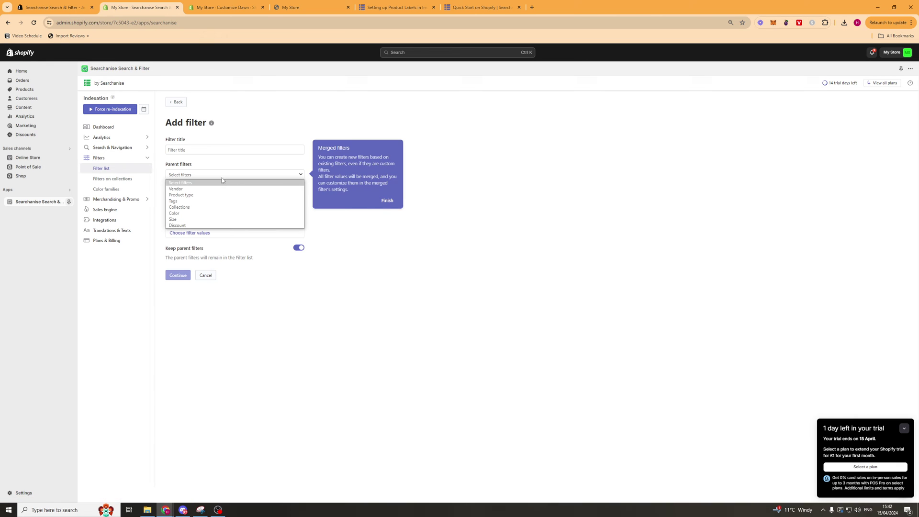
click(221, 195)
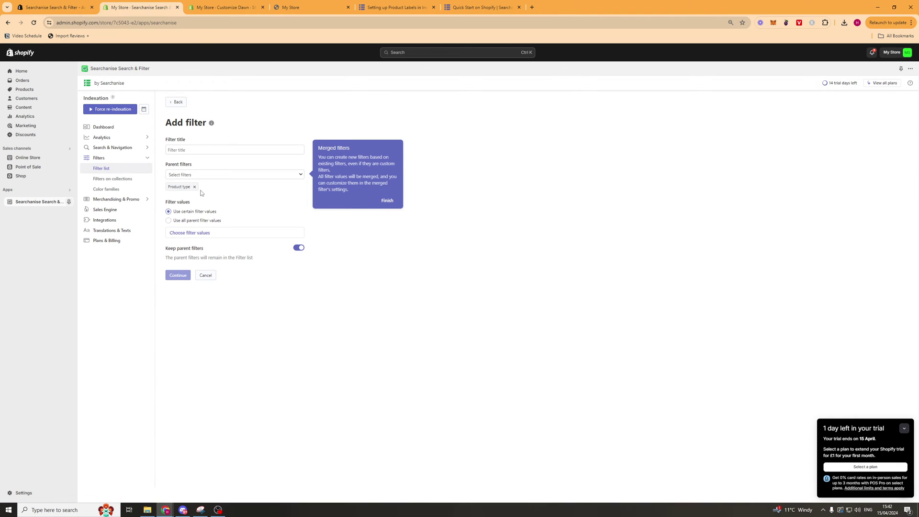
click(197, 233)
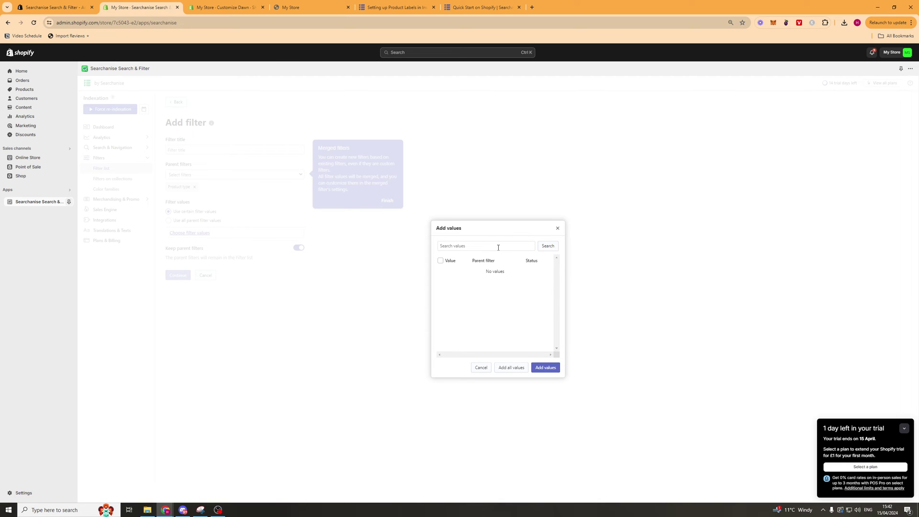
click(545, 367)
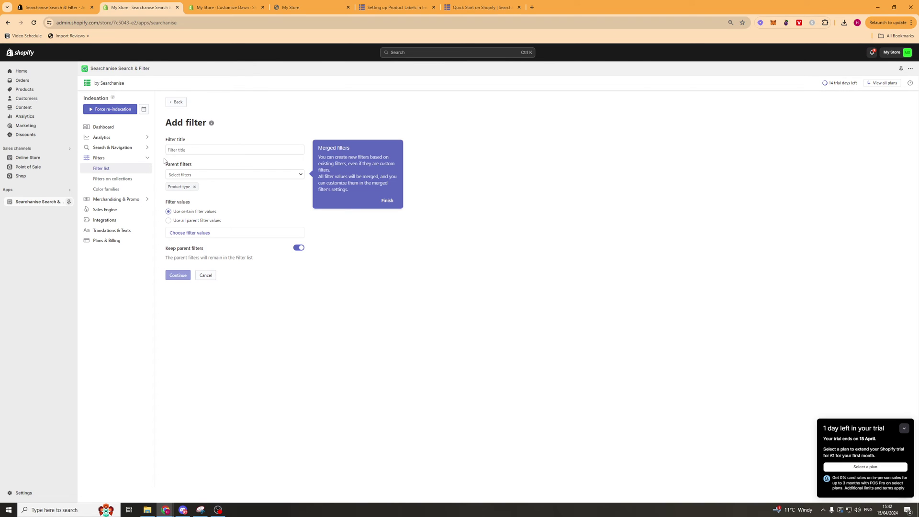
- Visit Filters on collections, then view the Color Families list from Clear to Yellow
click(124, 181)
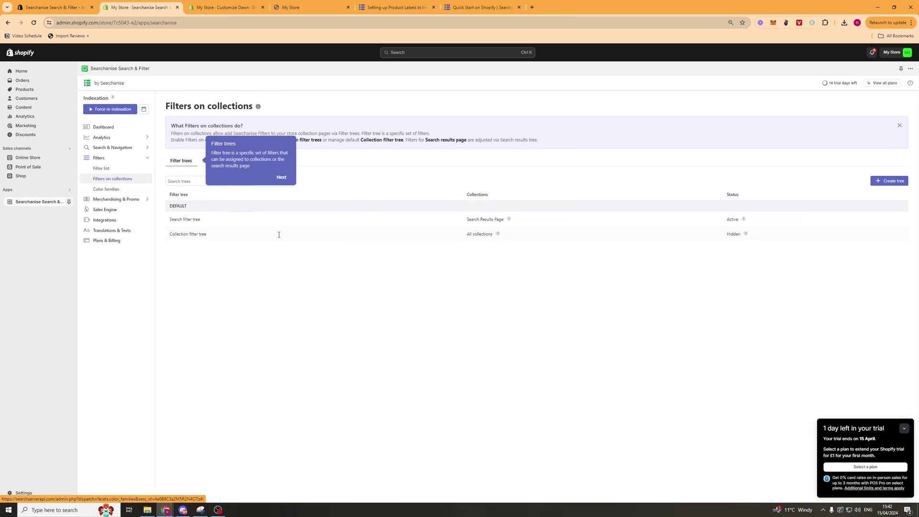
click(110, 189)
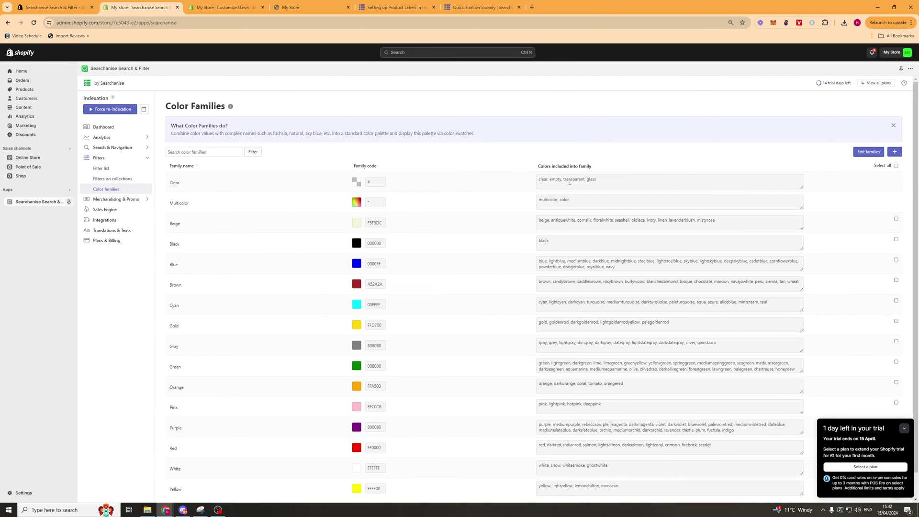
scroll(550, 191, down, 1)
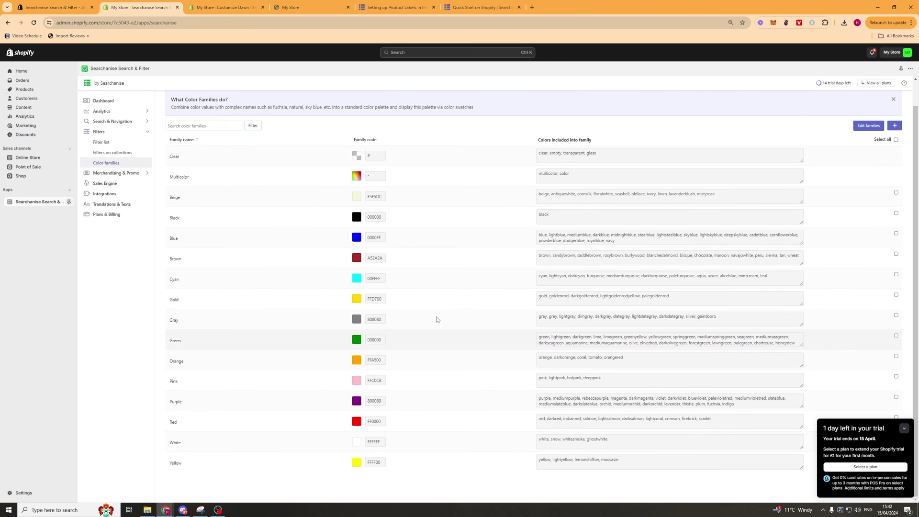
- Preview the add-merchandising-rule form, then return to the Merchandising rules list
click(118, 172)
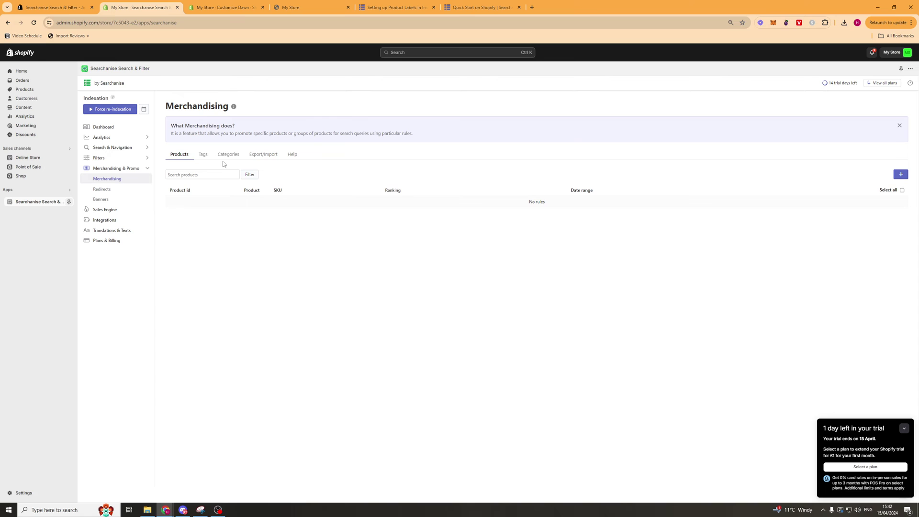
click(901, 174)
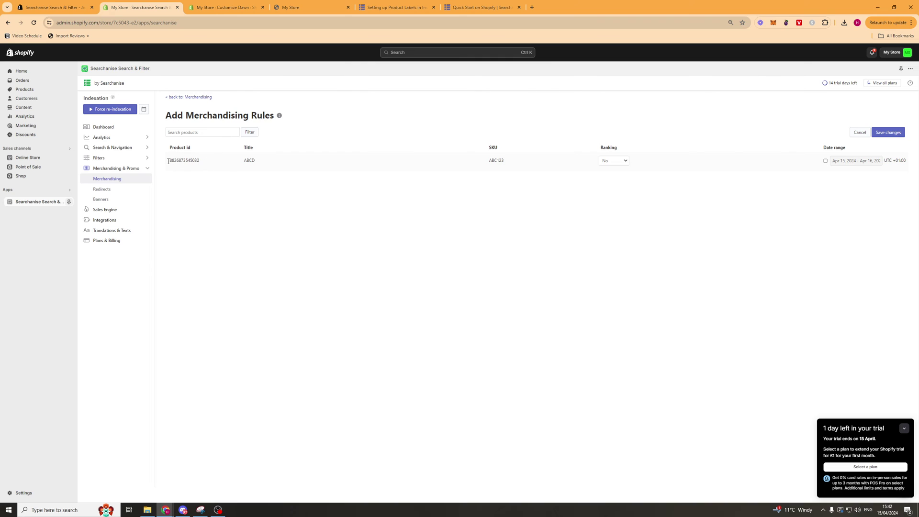
drag(168, 161, 493, 151)
click(639, 151)
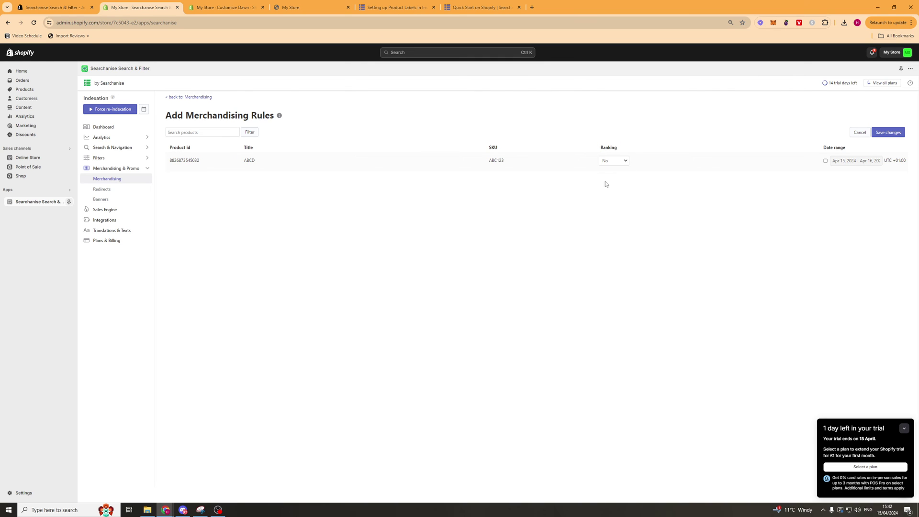
click(175, 98)
- Browse the Redirects and Banners pages, then go to Sales Engine
click(109, 191)
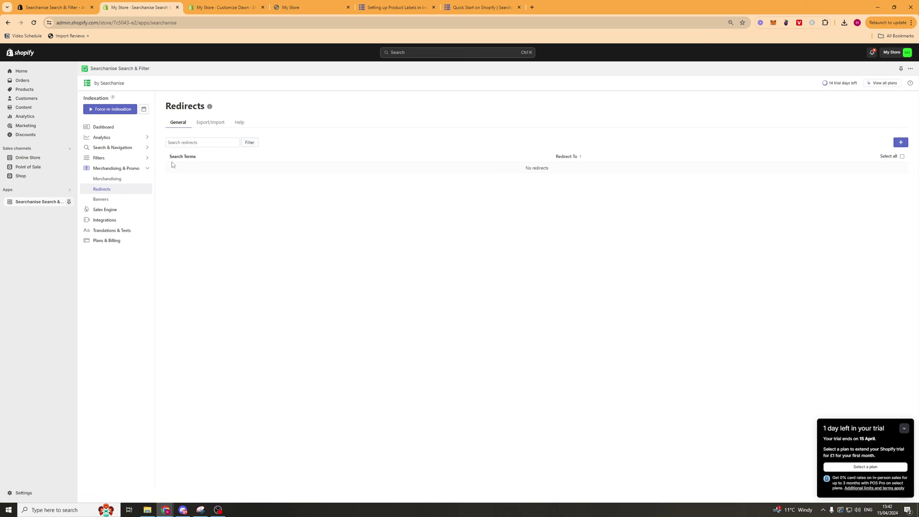
click(101, 199)
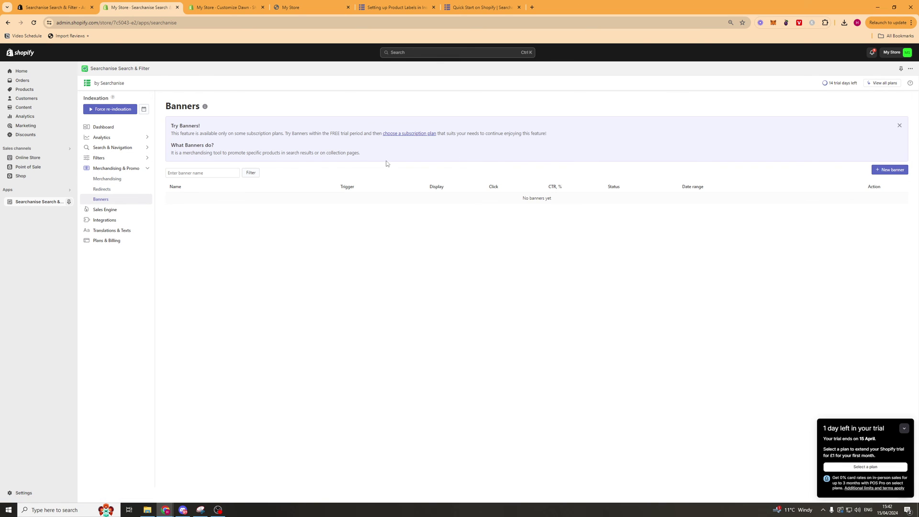
click(119, 210)
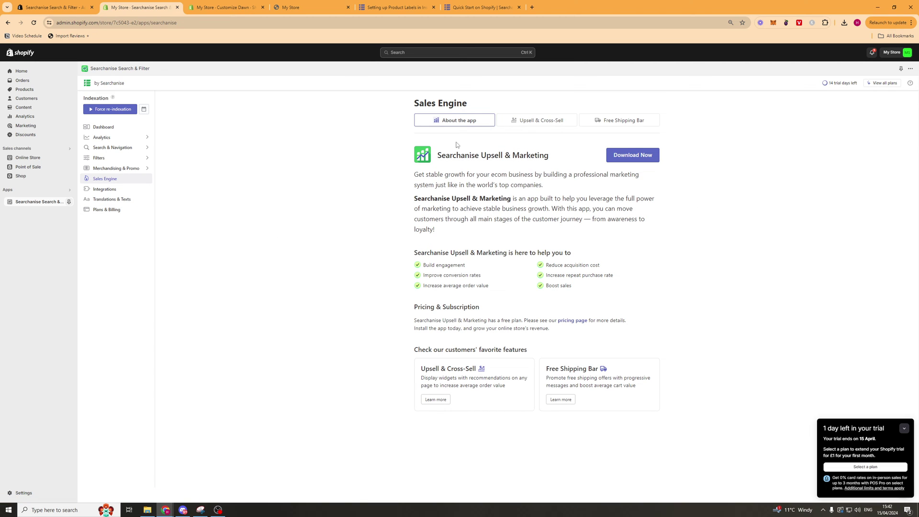
- Browse the Upsell & Cross-Sell and Free Shipping Bar tabs, ending on About the app
click(512, 124)
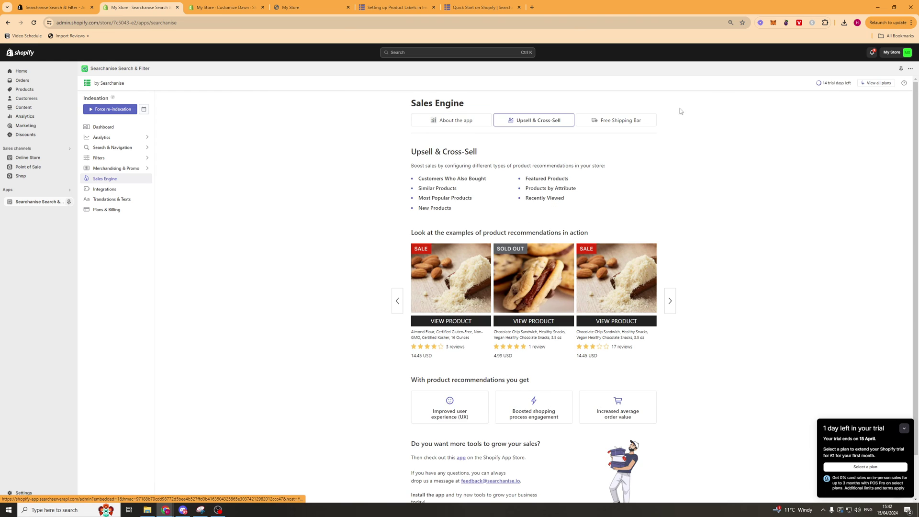
click(630, 122)
click(527, 122)
click(453, 122)
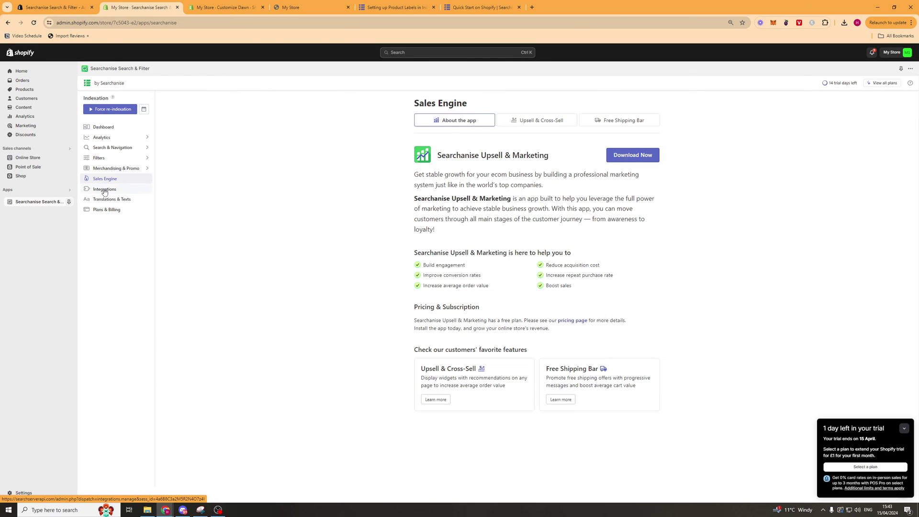
- Review the Integrations sections and switch Langshop app support On
click(105, 190)
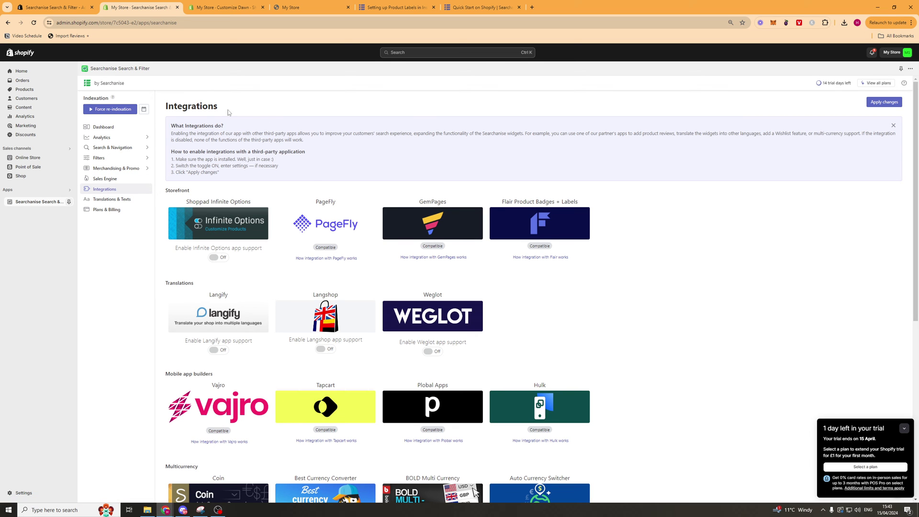
scroll(665, 267, down, 6)
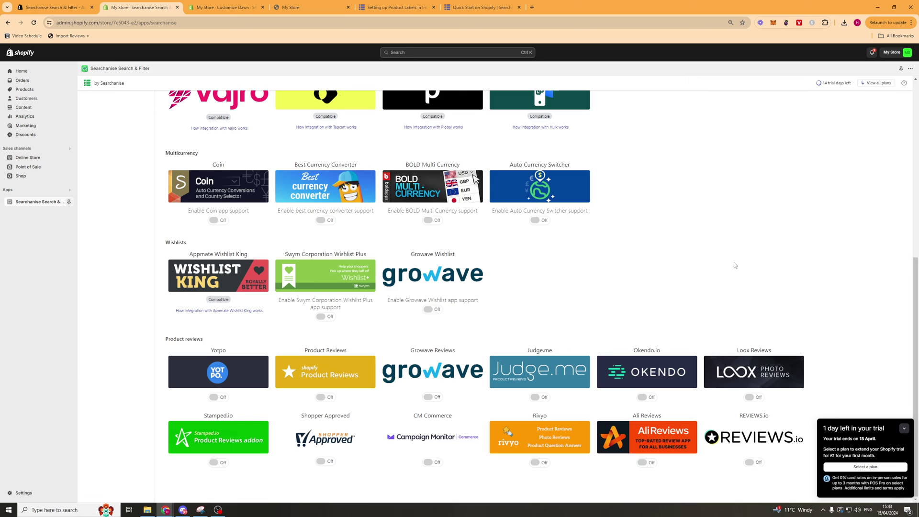
scroll(735, 265, up, 7)
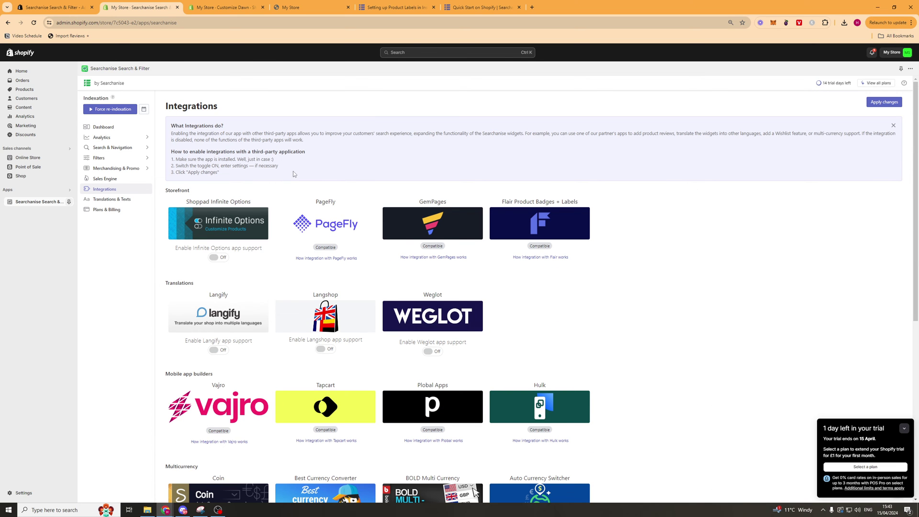
scroll(606, 236, down, 3)
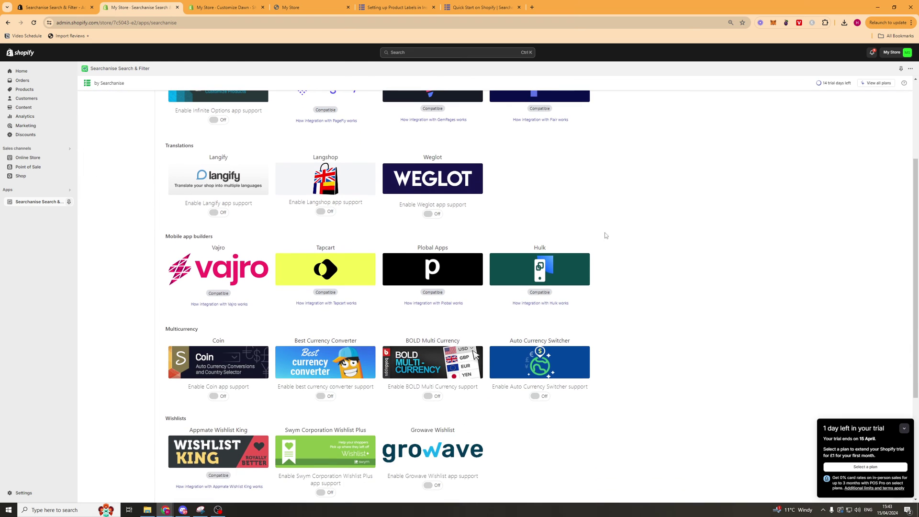
scroll(749, 152, down, 4)
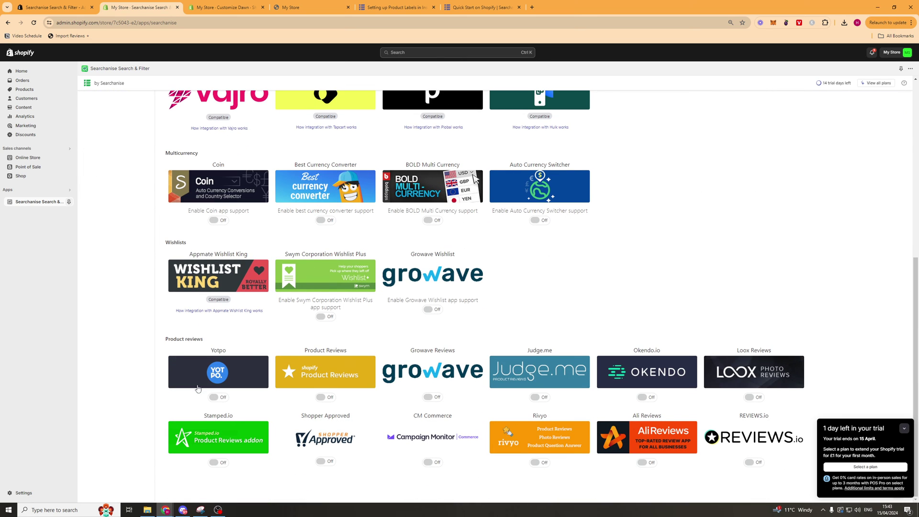
scroll(724, 154, up, 7)
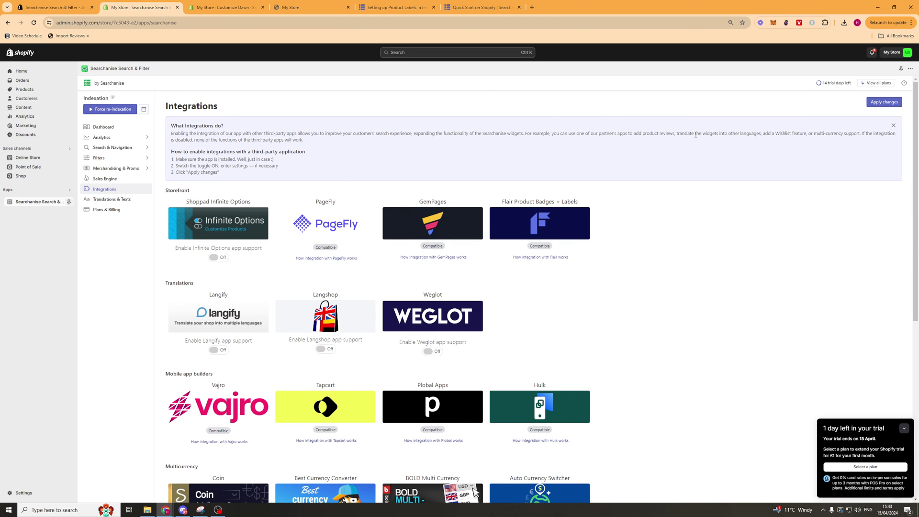
scroll(678, 147, down, 7)
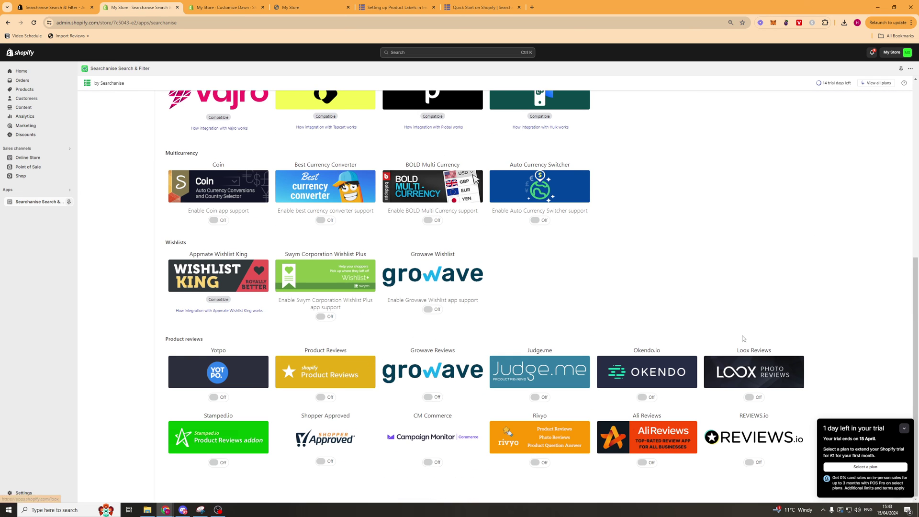
scroll(661, 300, up, 7)
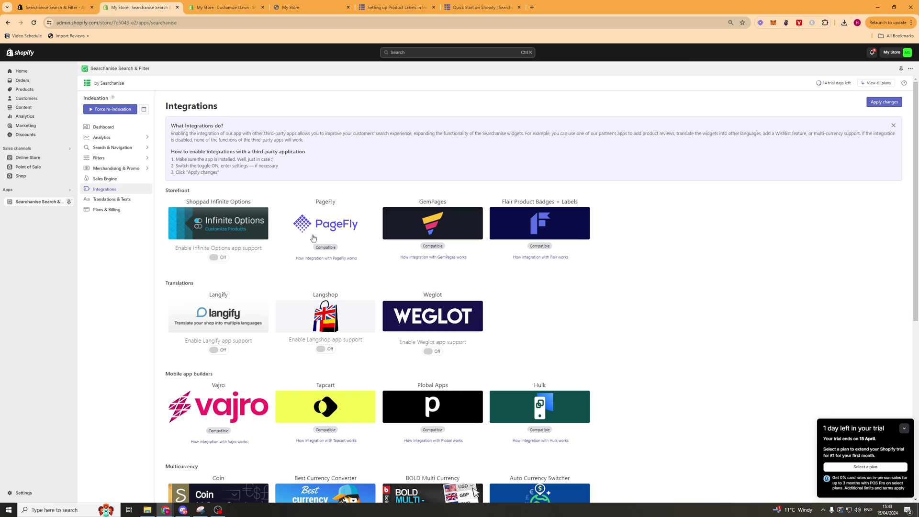
click(321, 349)
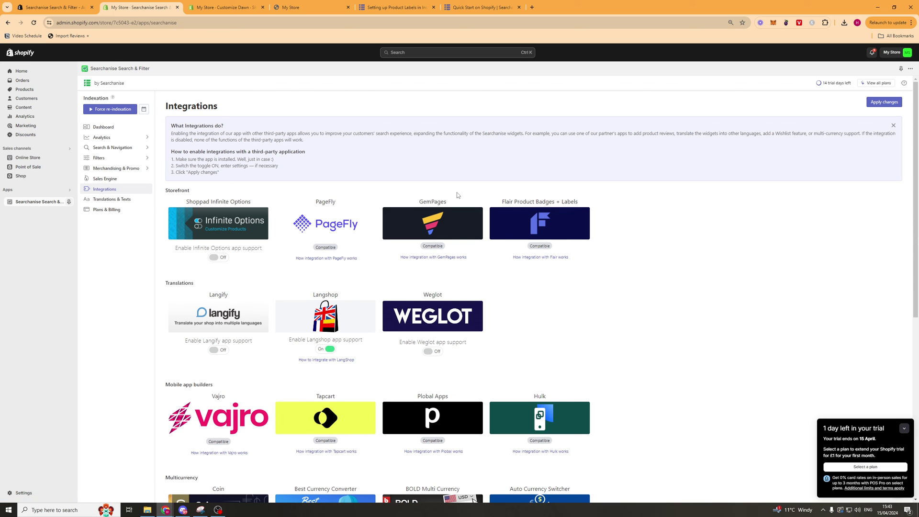
scroll(718, 246, down, 3)
scroll(646, 170, up, 3)
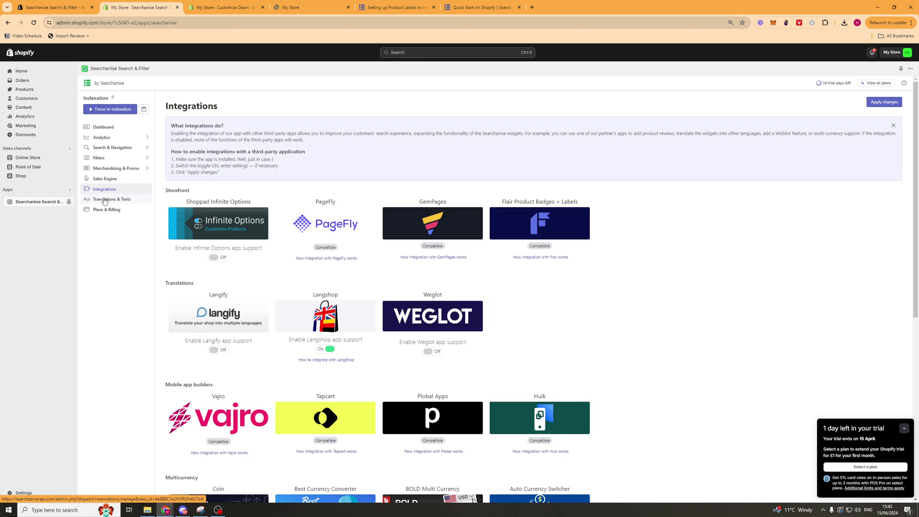
- Open Translations & Texts, compare Search Results Widget texts, then return to Instant Search Widget
click(109, 199)
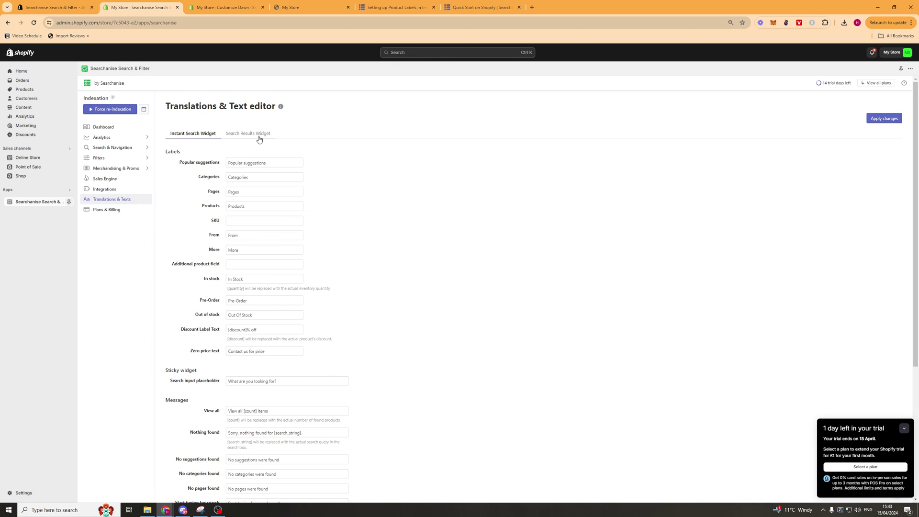
scroll(361, 267, down, 4)
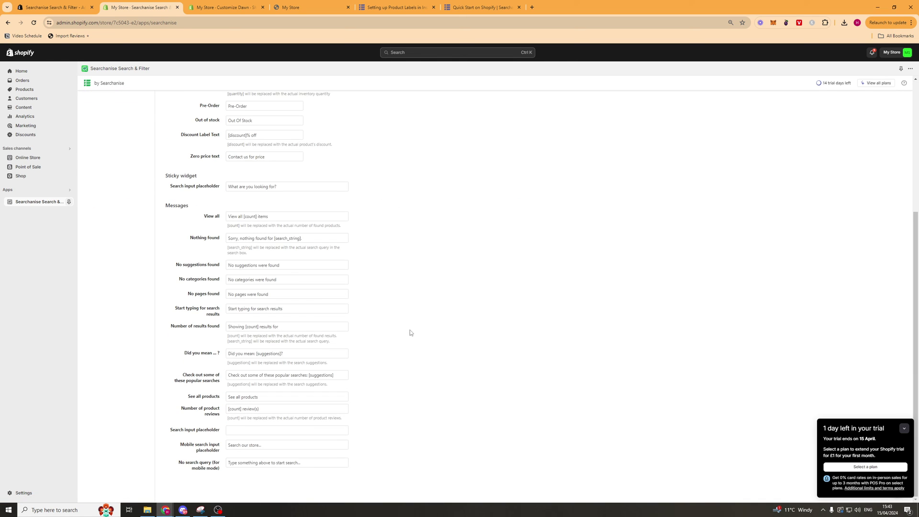
scroll(409, 333, up, 4)
click(244, 134)
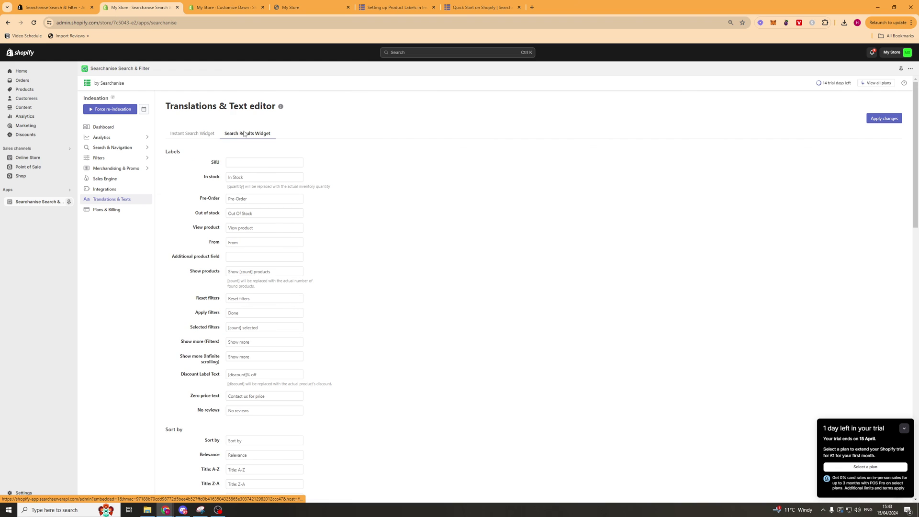
click(189, 135)
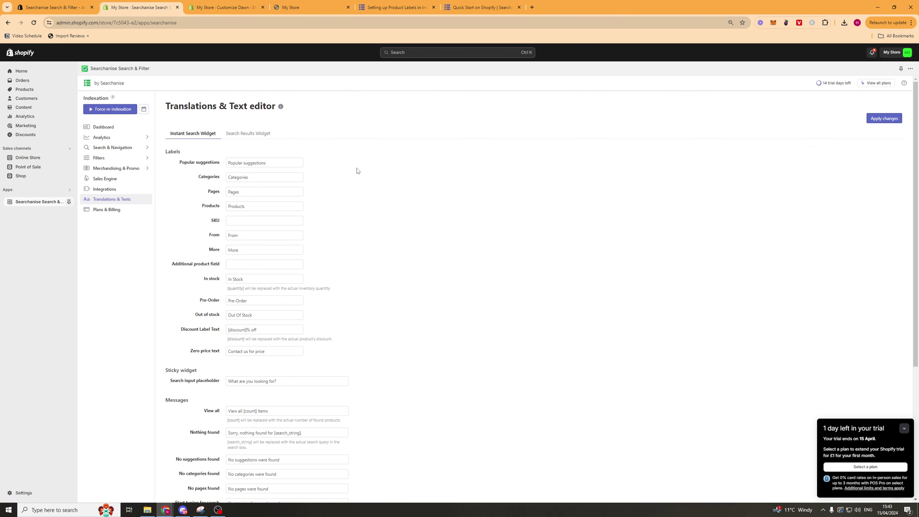
- Review the Instant Search Widget Messages fields, such as View all, leaving the wording unchanged
scroll(342, 182, down, 4)
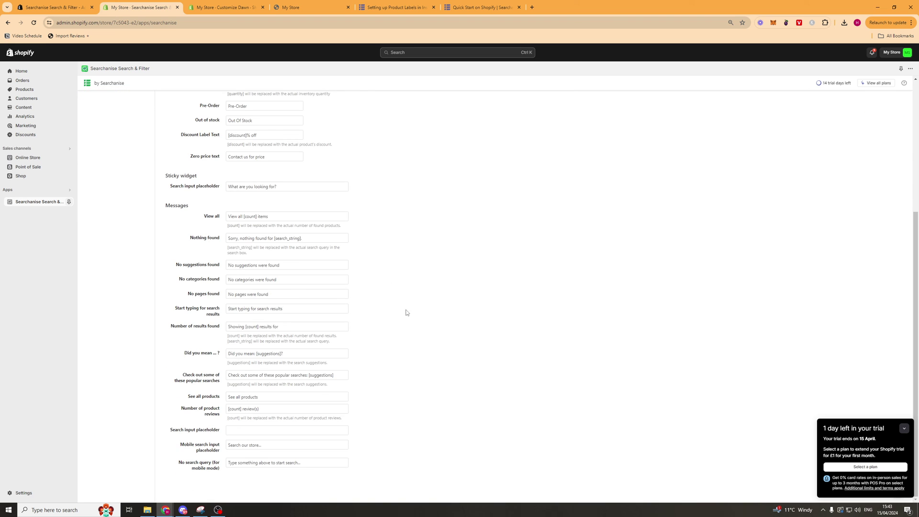
scroll(380, 186, up, 4)
scroll(317, 230, down, 4)
drag(252, 216, 320, 219)
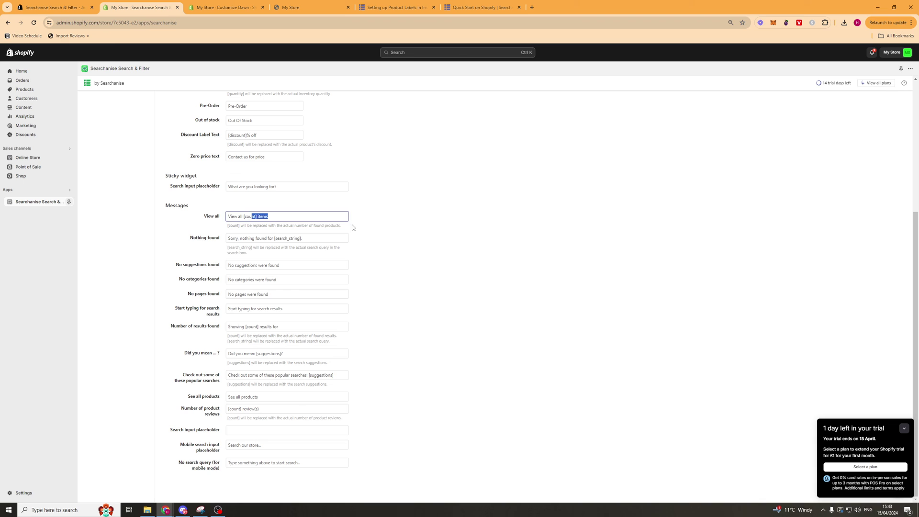
click(330, 225)
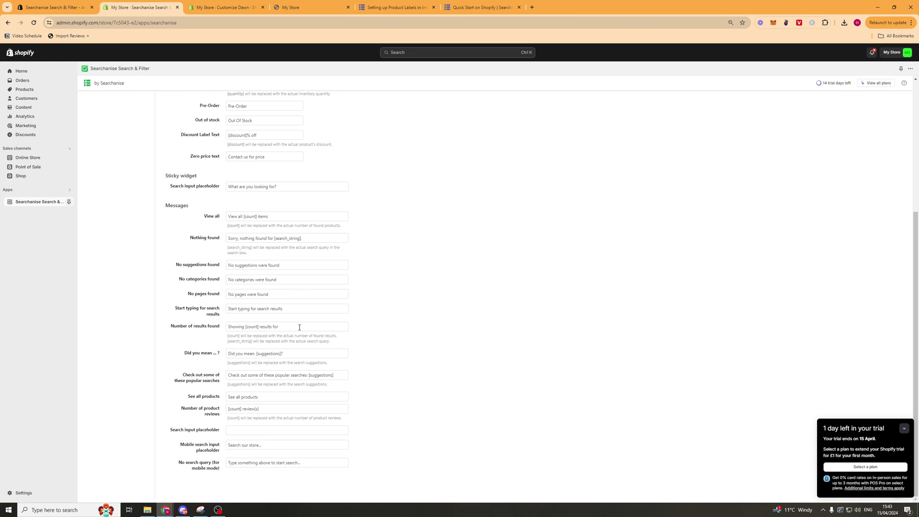
scroll(380, 119, up, 4)
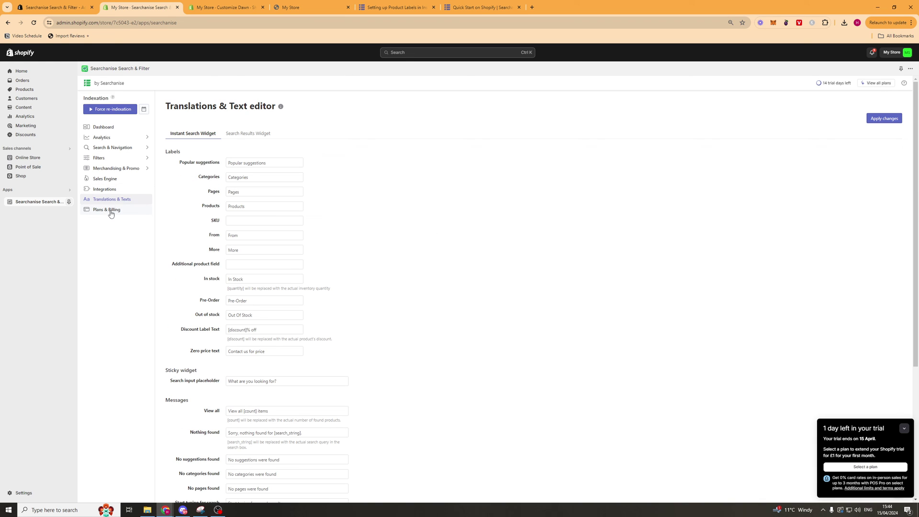
- Show Plans & Billing prices billed monthly, from the $0 Free plan to $329 Premium
click(111, 211)
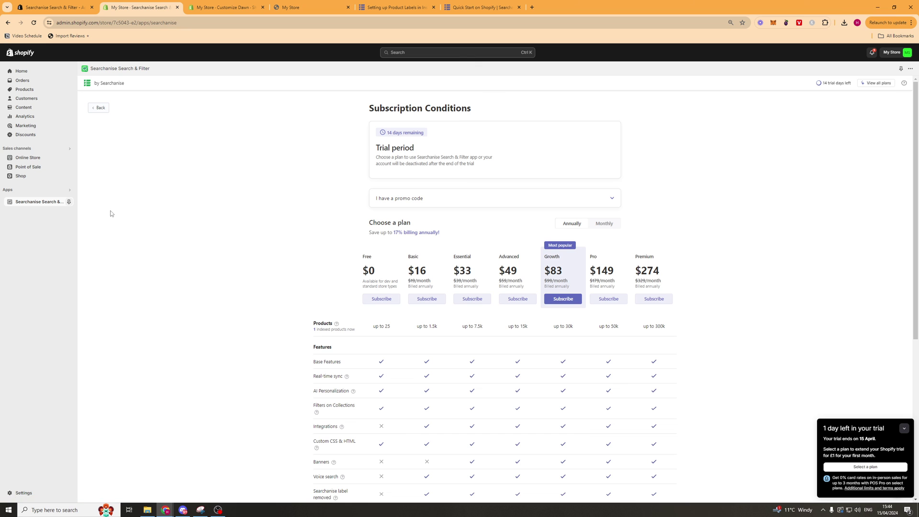
click(612, 226)
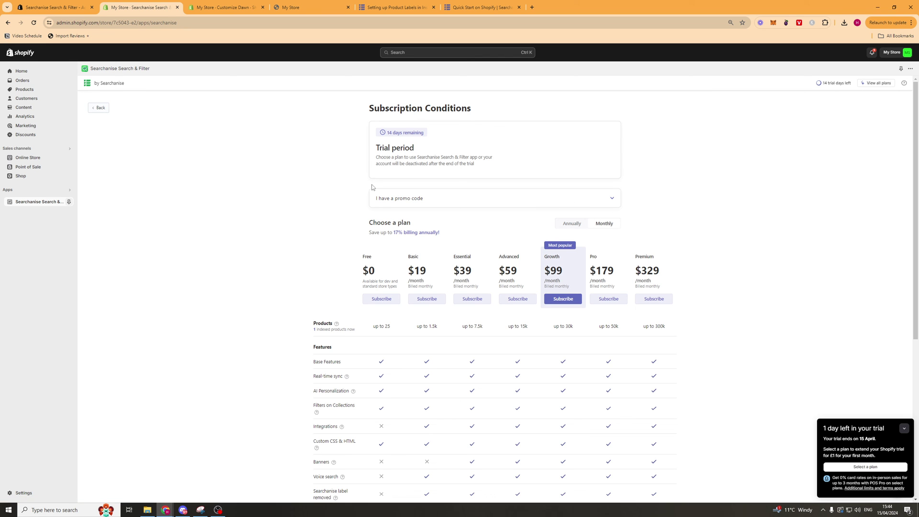
scroll(322, 189, down, 5)
scroll(321, 188, up, 3)
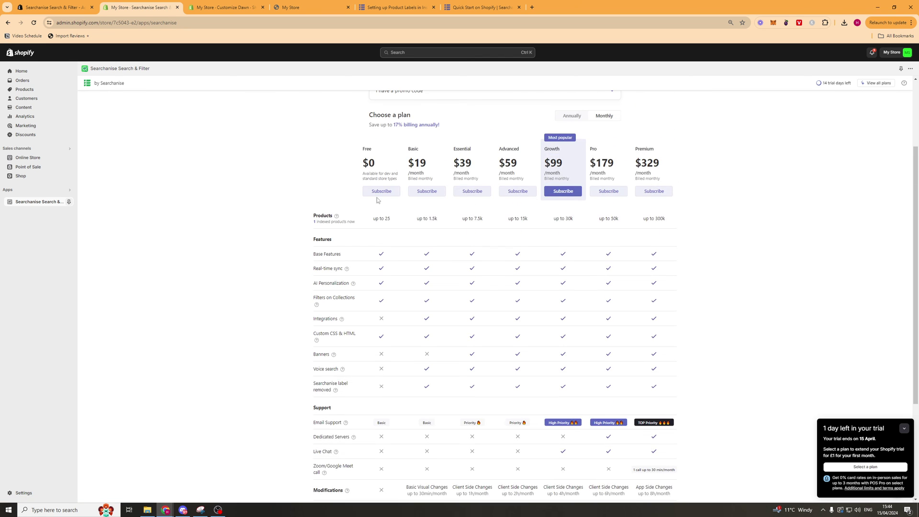
drag(358, 158, 387, 164)
drag(662, 169, 705, 159)
middle_click(711, 160)
scroll(711, 259, up, 10)
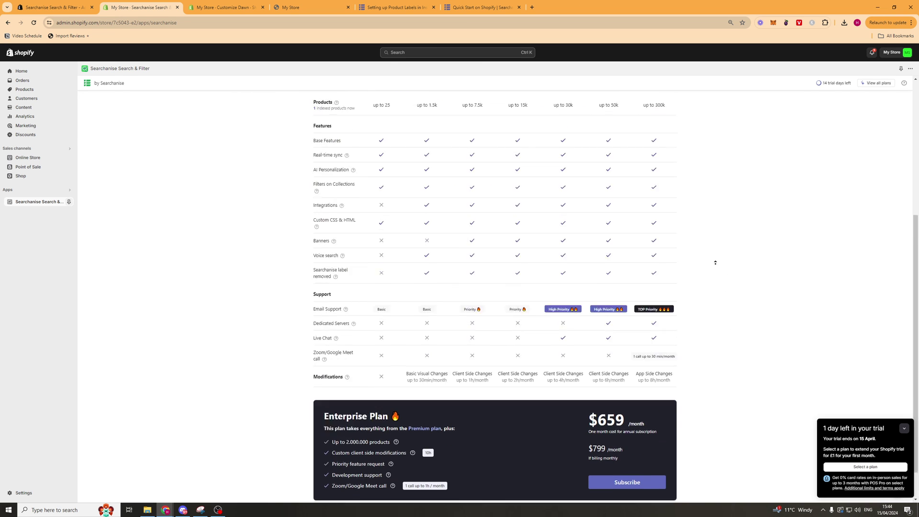
scroll(708, 268, down, 10)
scroll(537, 229, up, 10)
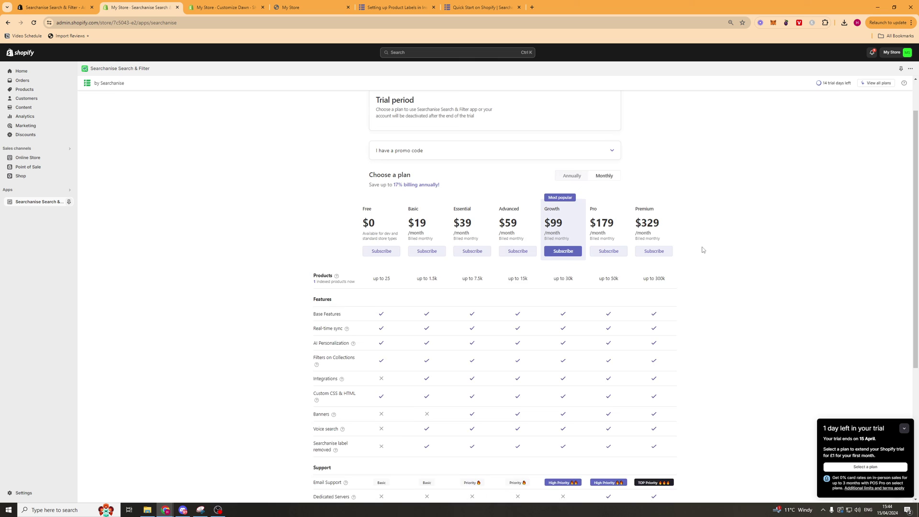
- Go back from Subscription Conditions to the Dashboard showing the My Store search engine
click(102, 108)
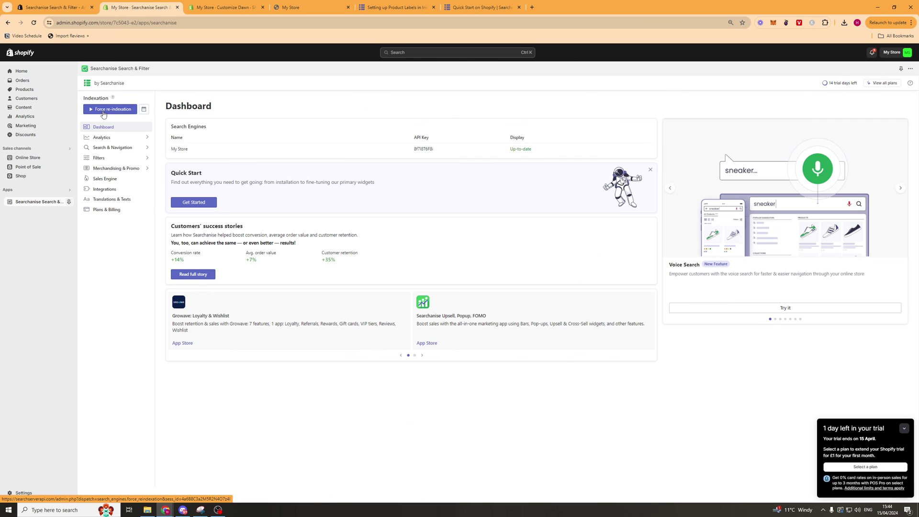